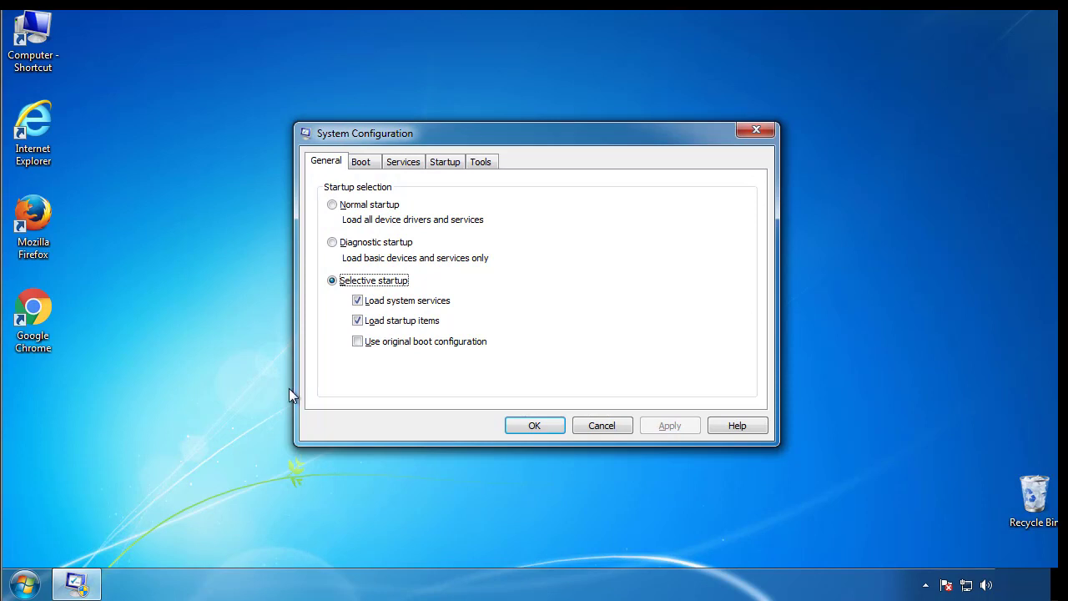
Configure Windows for a minimal safe boot, restart the computer, and dismiss the safe mode help window
click(360, 166)
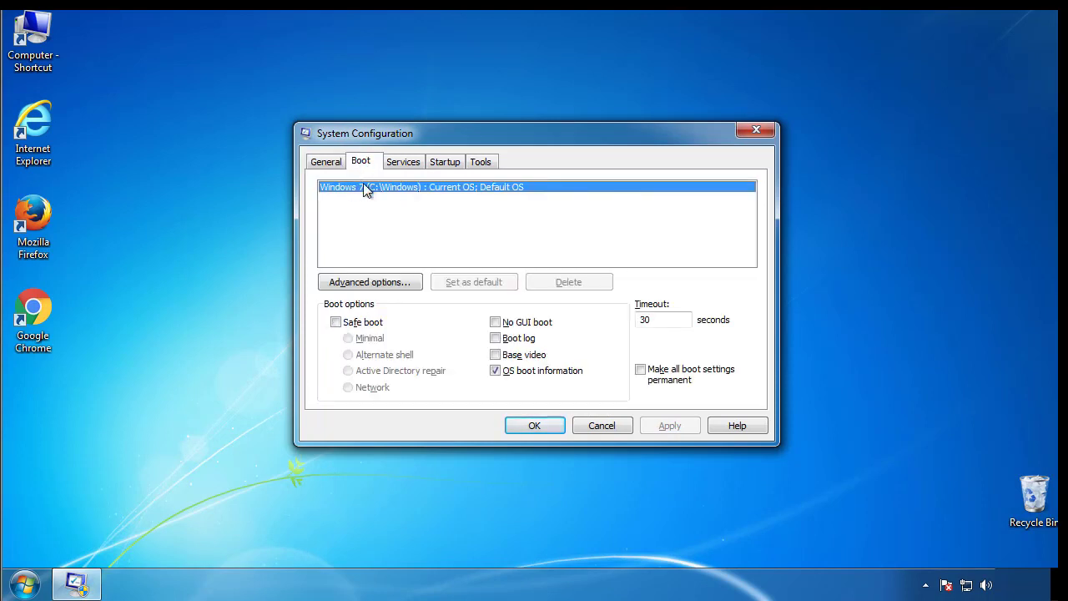
click(335, 322)
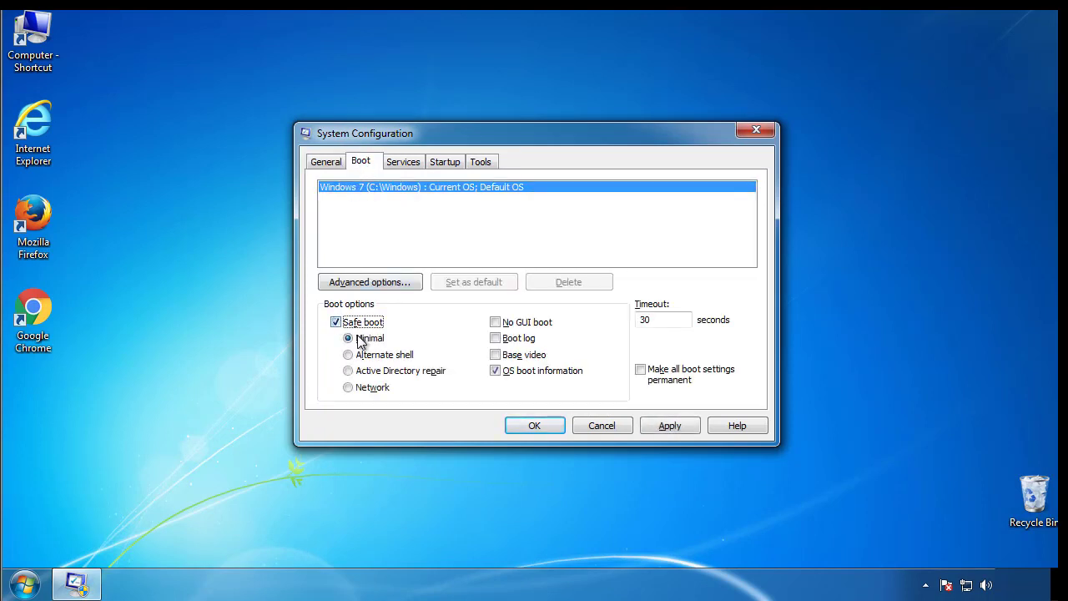
click(542, 425)
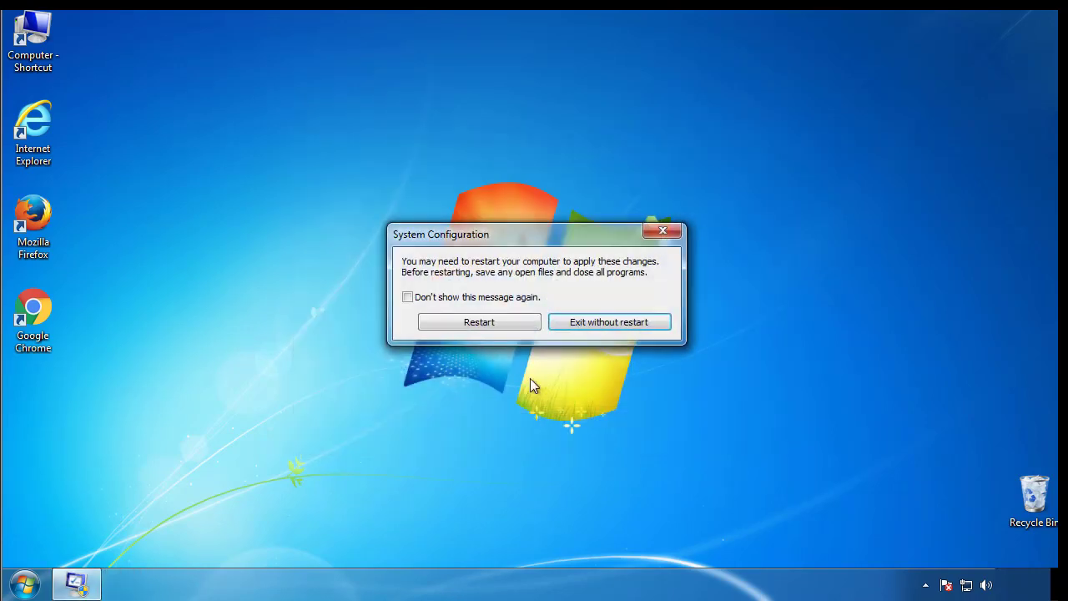
click(482, 323)
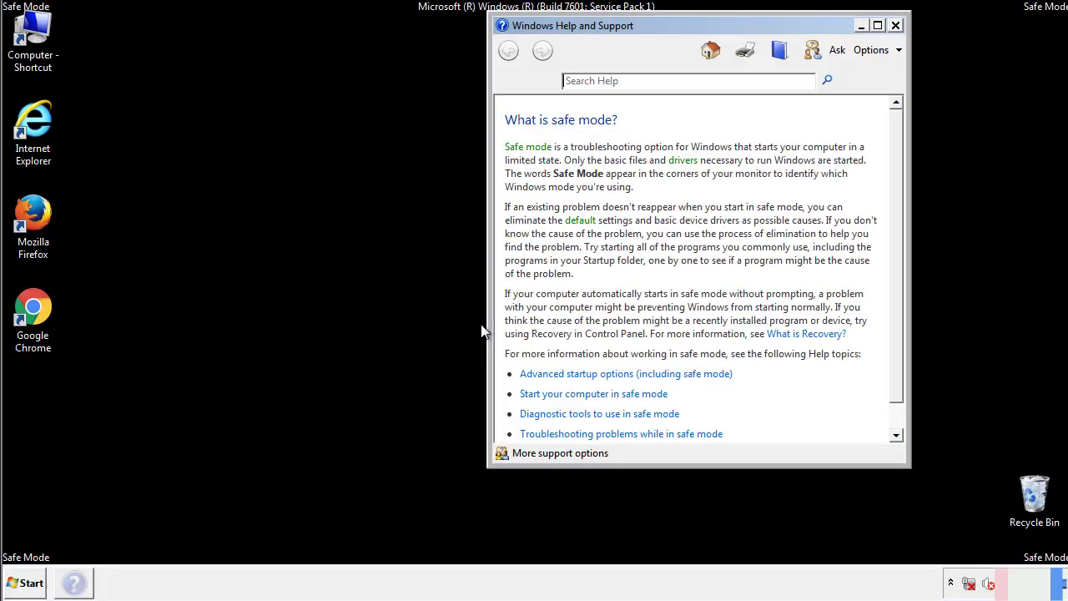
click(895, 25)
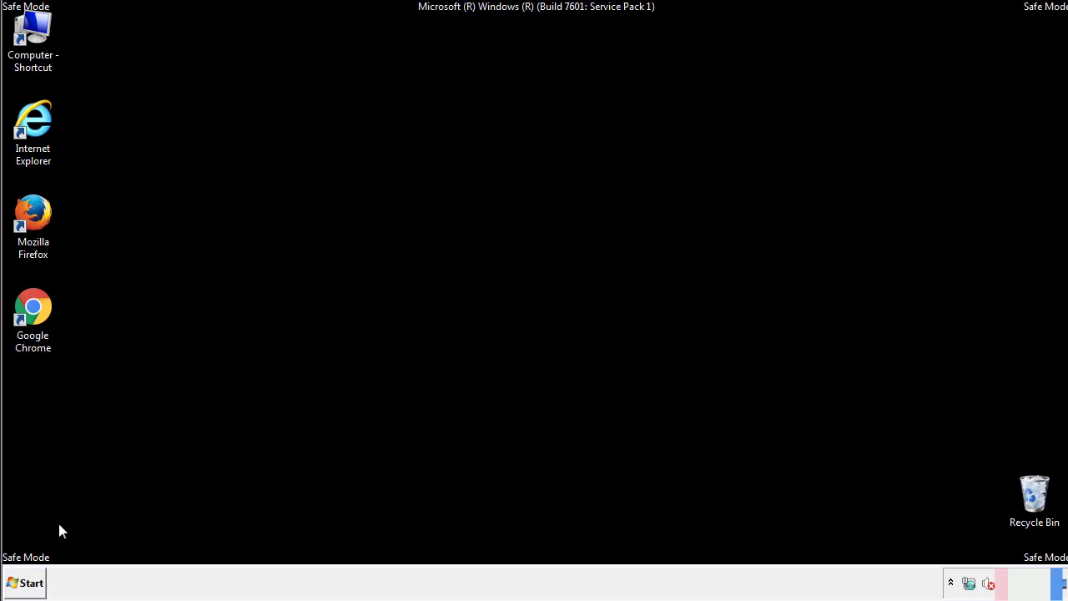
Set the Control Panel's Folder Options to show hidden files, folders, and drives, then close the Control Panel
click(23, 582)
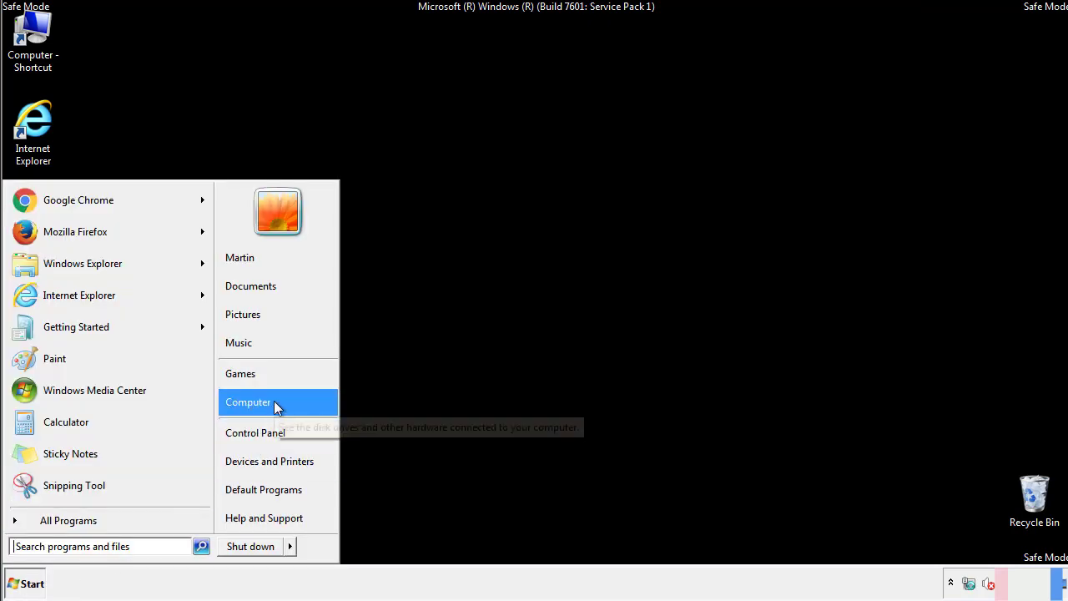
click(266, 431)
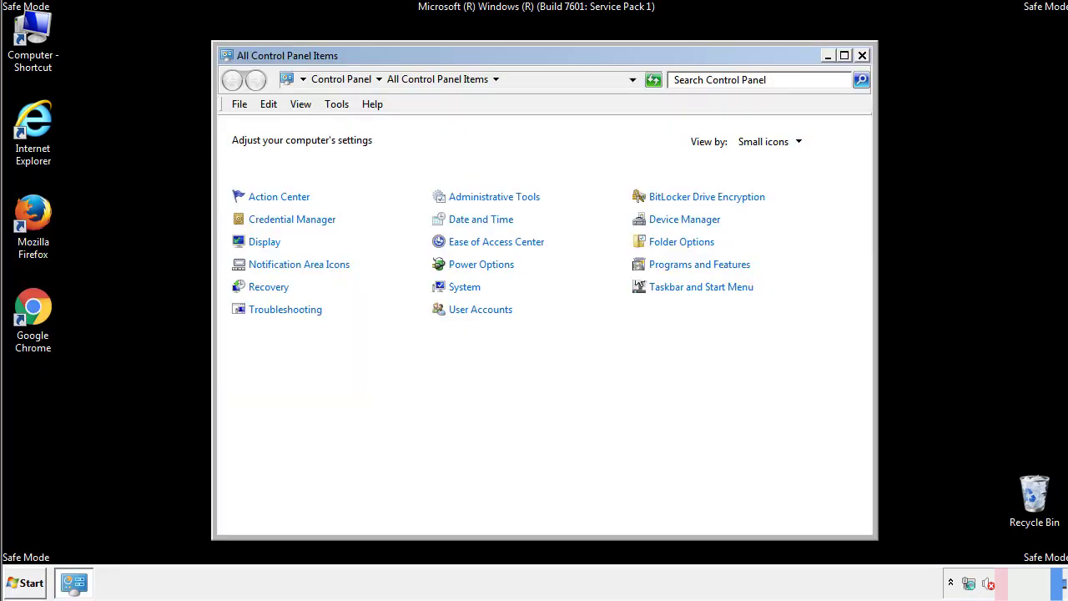
click(683, 241)
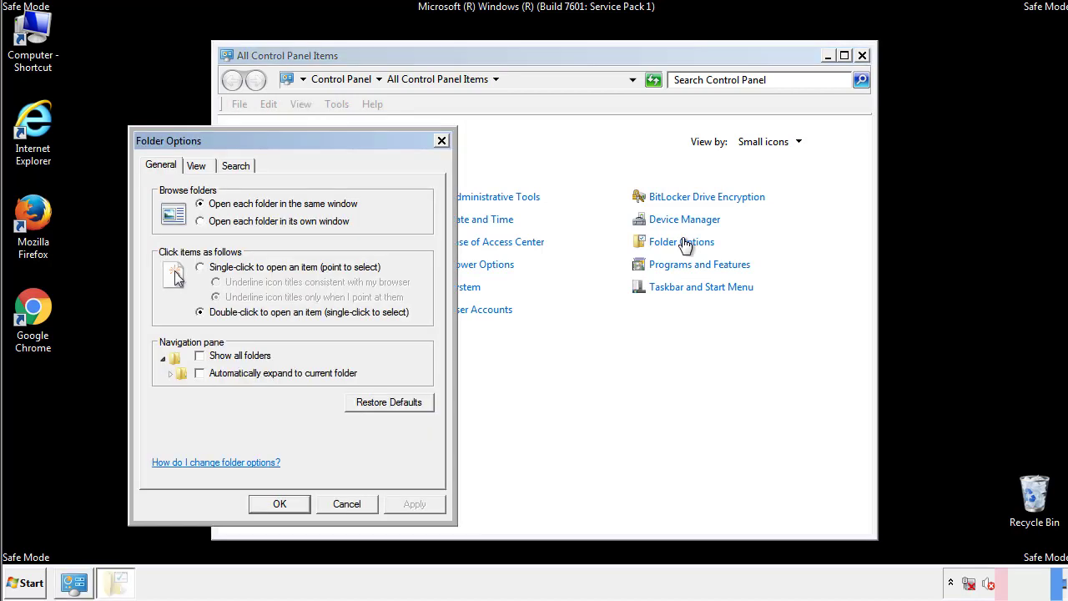
click(196, 165)
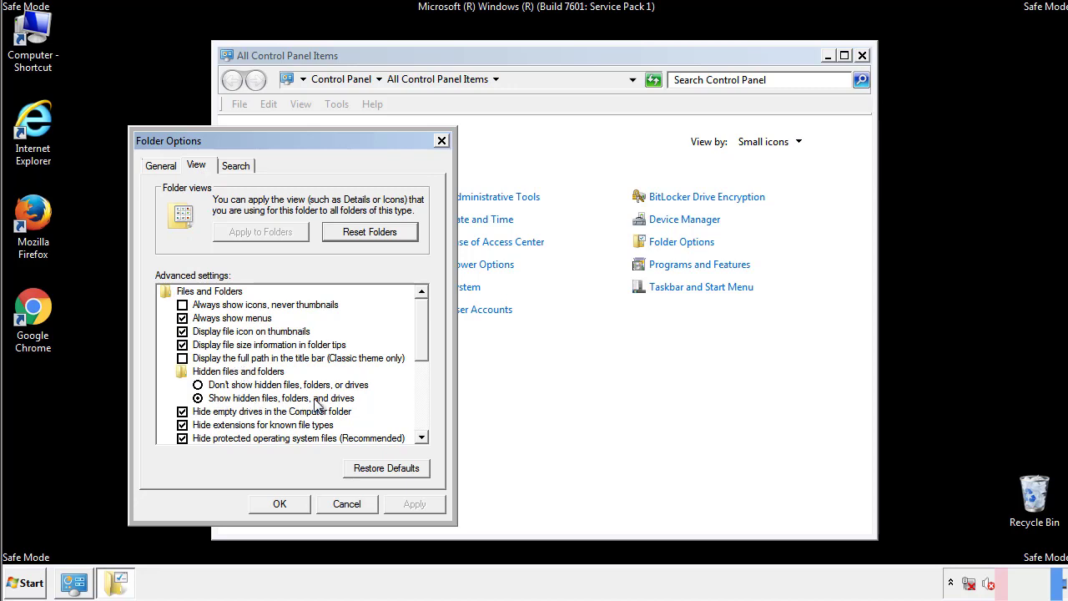
click(287, 502)
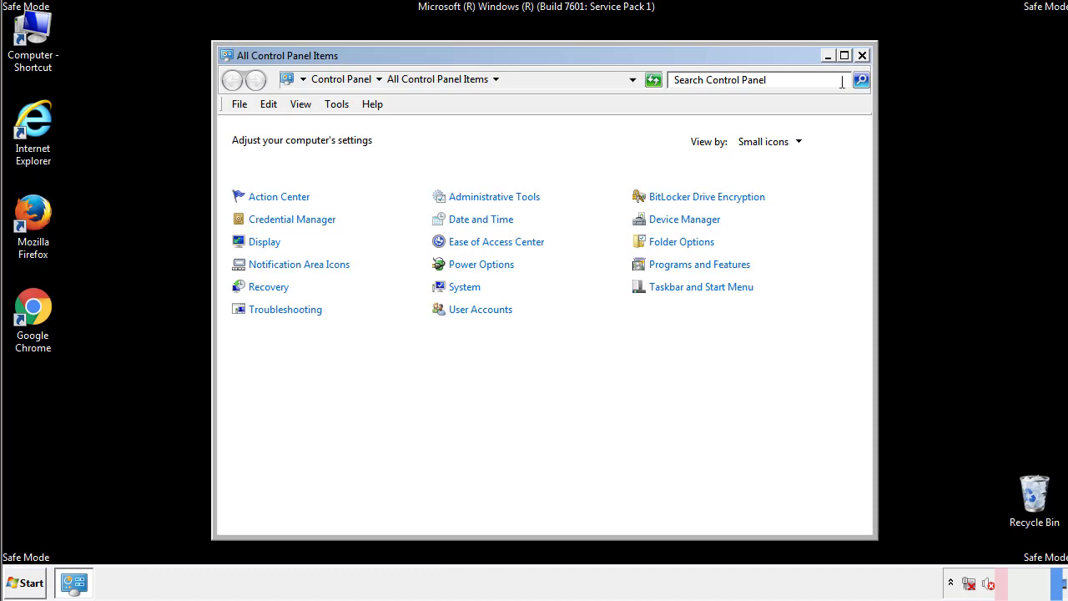
click(861, 56)
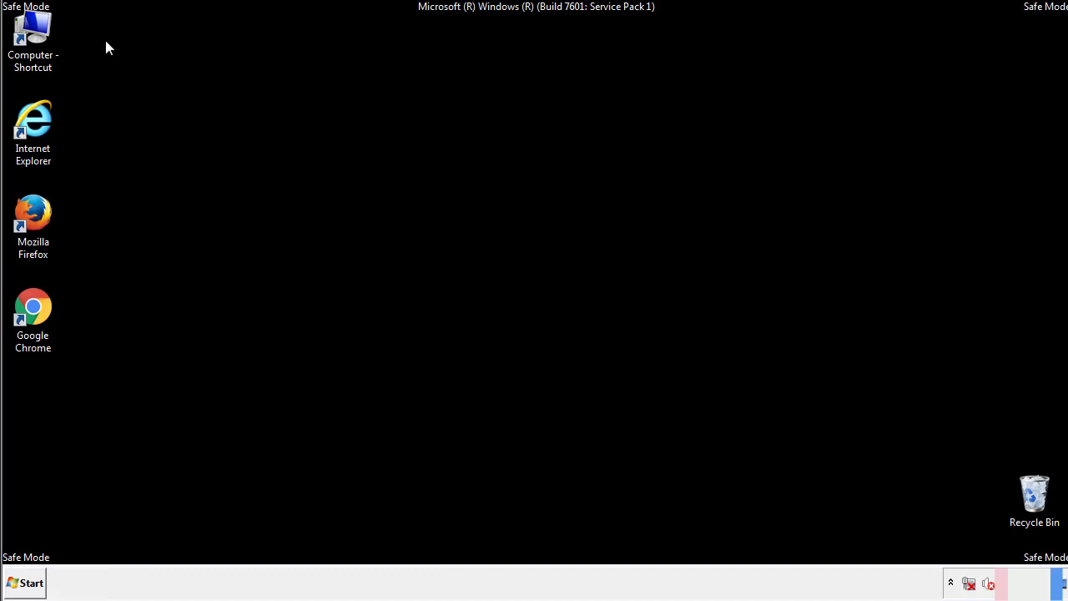
Browse to the folder C:\Windows\System32\drivers\etc
double_click(40, 30)
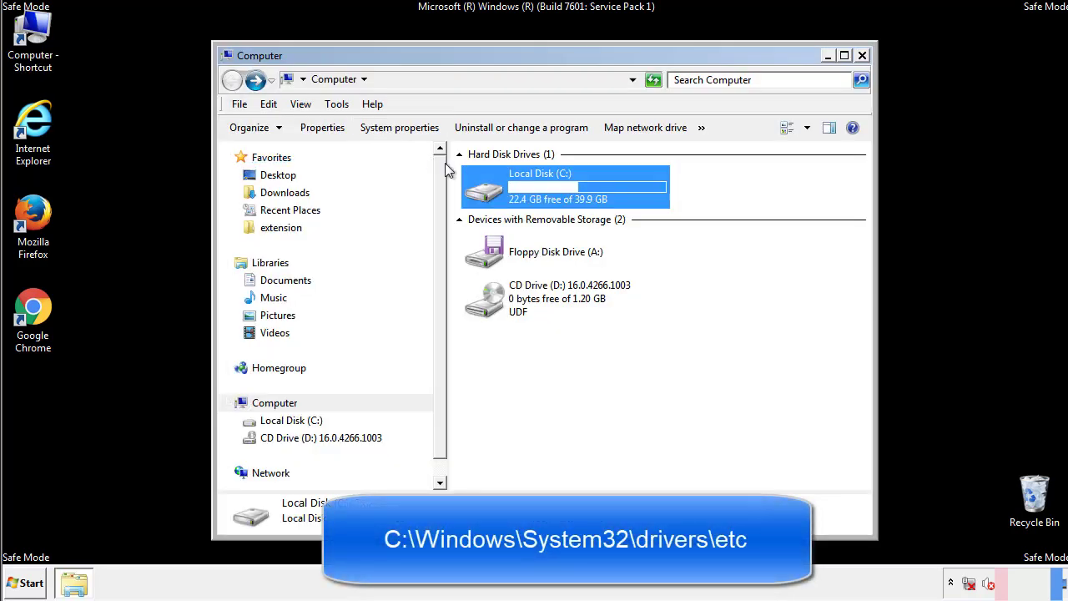
double_click(490, 193)
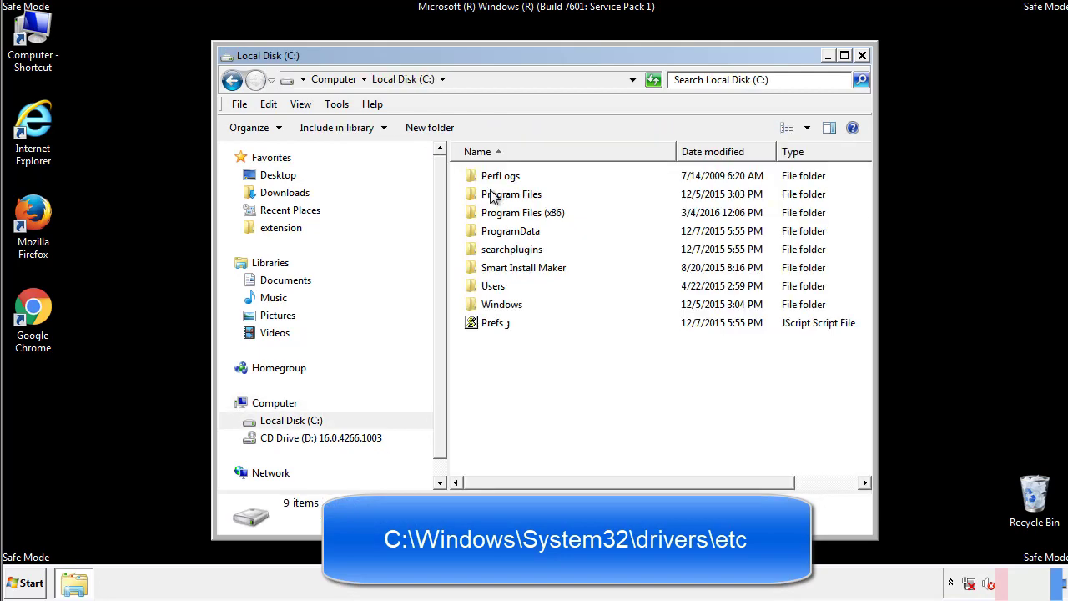
click(487, 307)
double_click(487, 306)
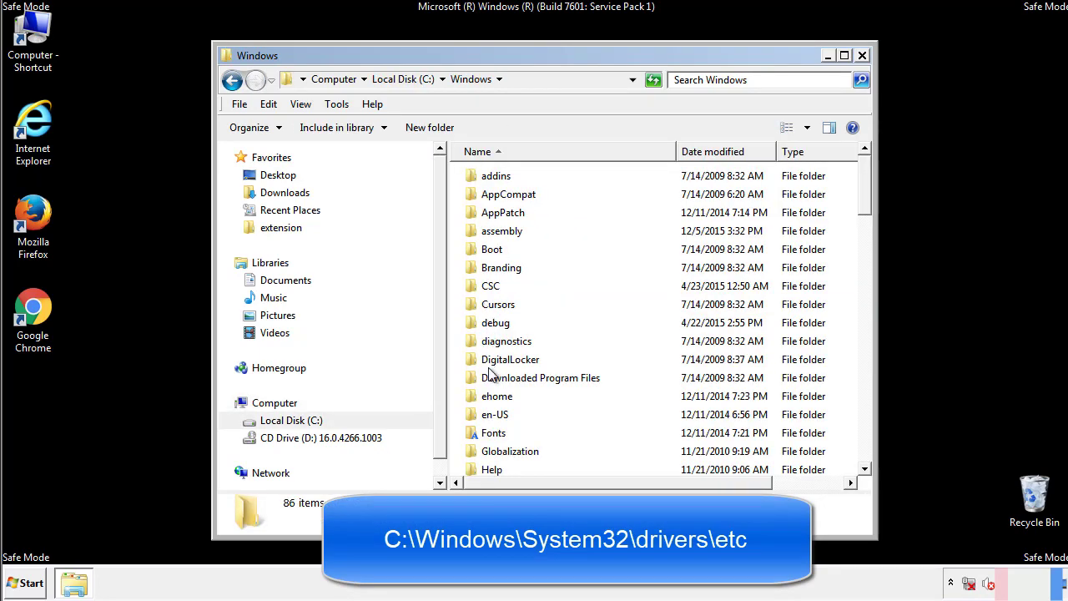
scroll(489, 375, down, 4)
scroll(492, 379, down, 5)
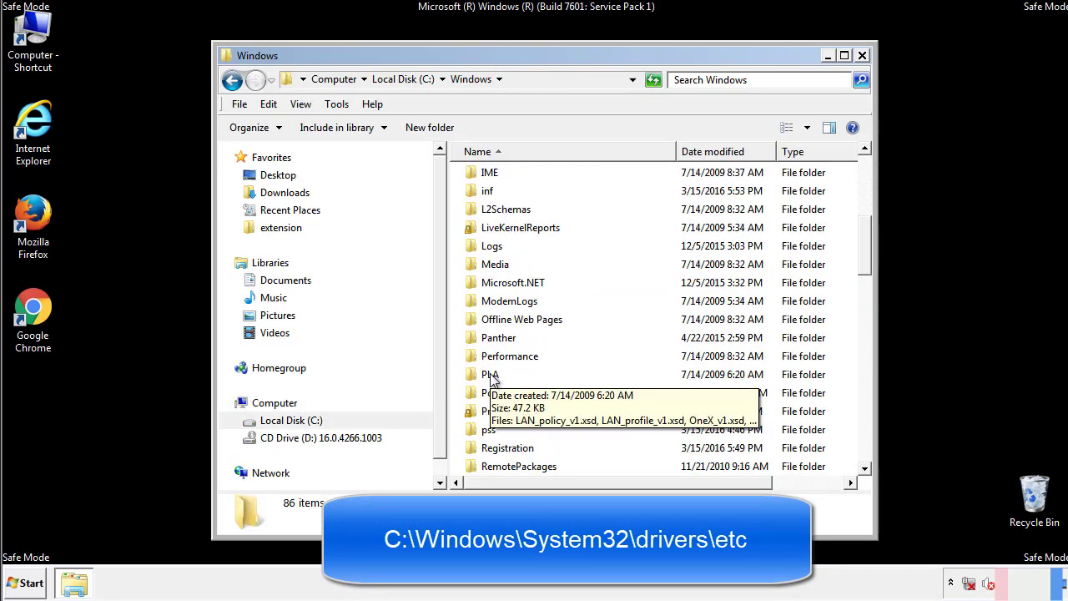
scroll(491, 380, down, 2)
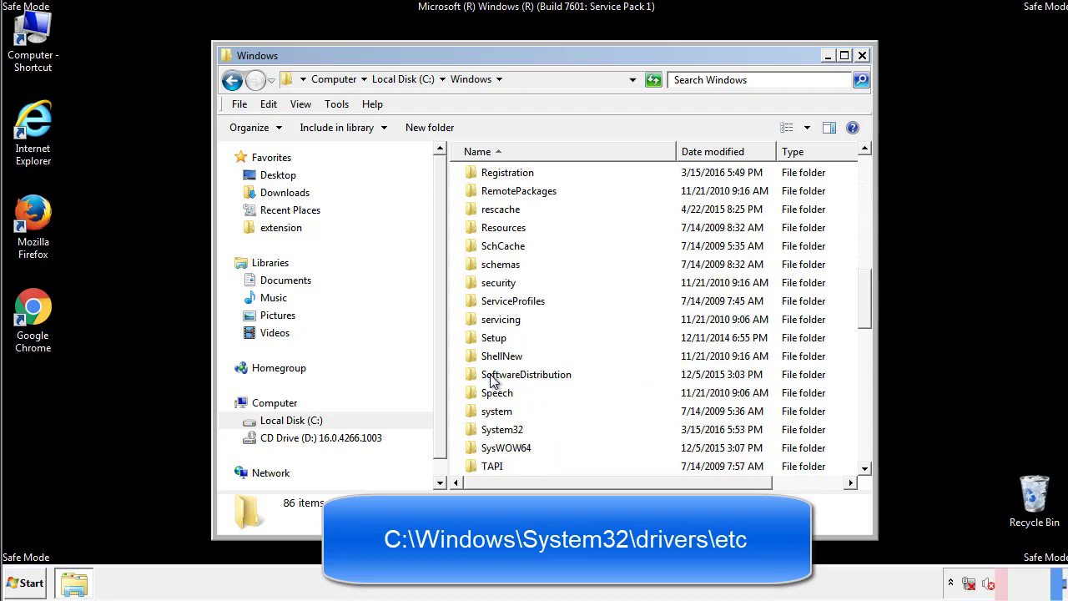
double_click(497, 424)
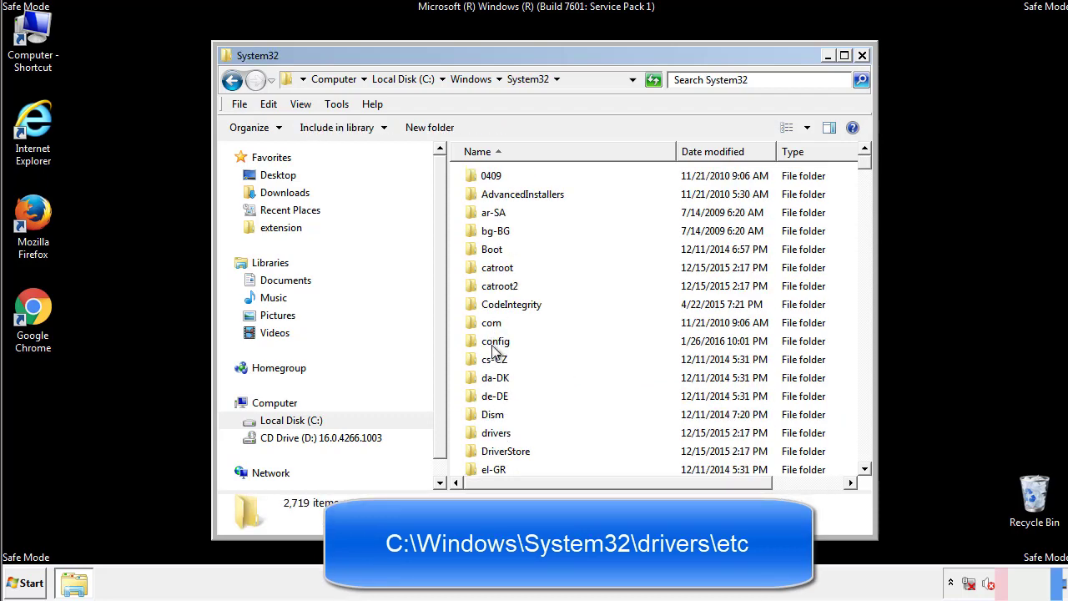
click(496, 436)
double_click(493, 436)
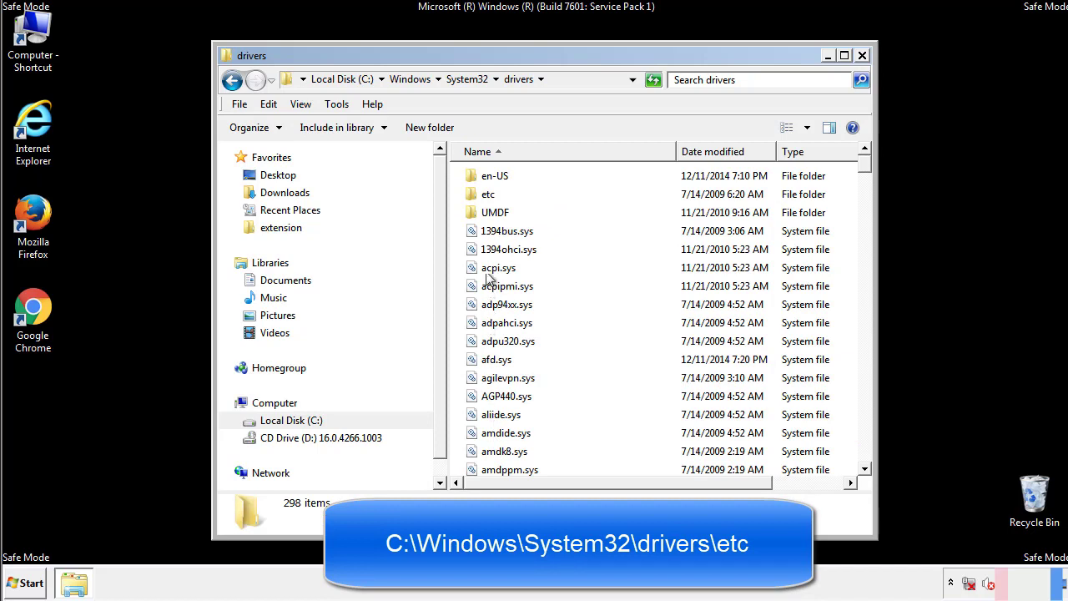
double_click(480, 195)
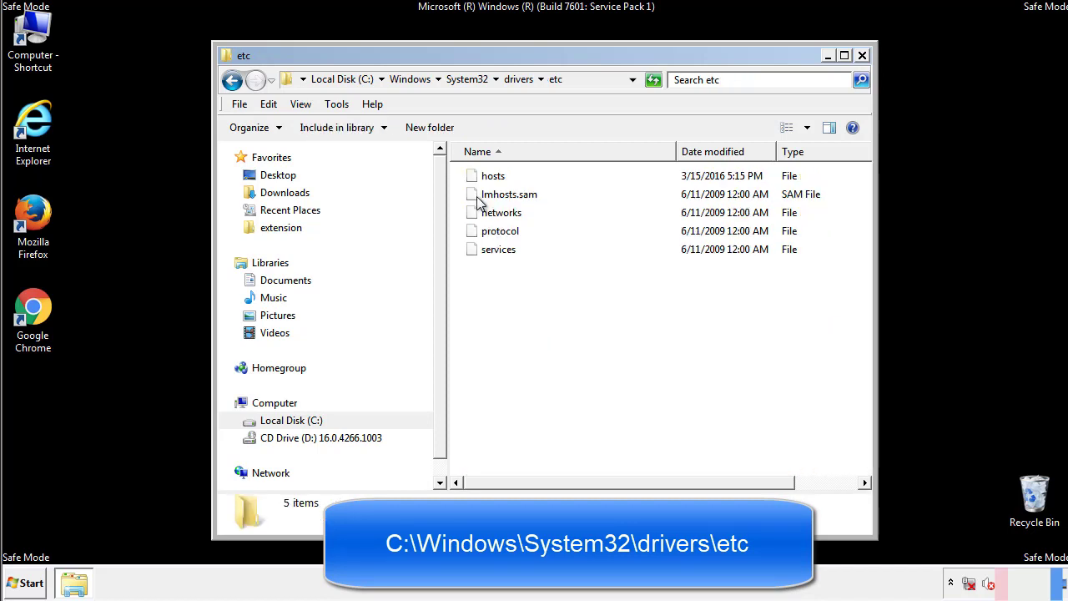
Open the hosts file with Notepad and move its window so the full text is in view
double_click(492, 177)
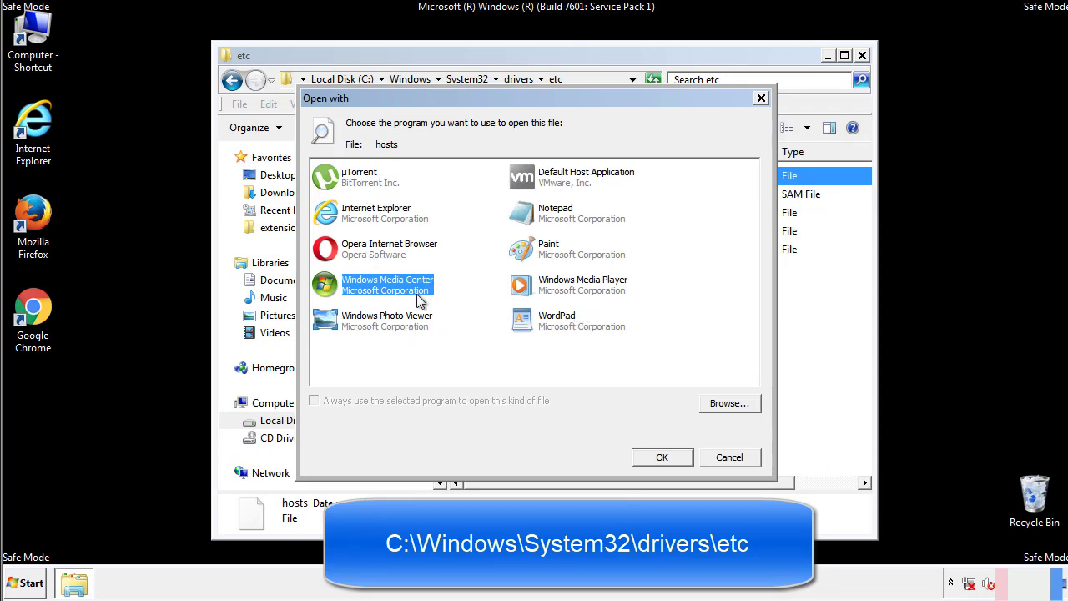
click(540, 216)
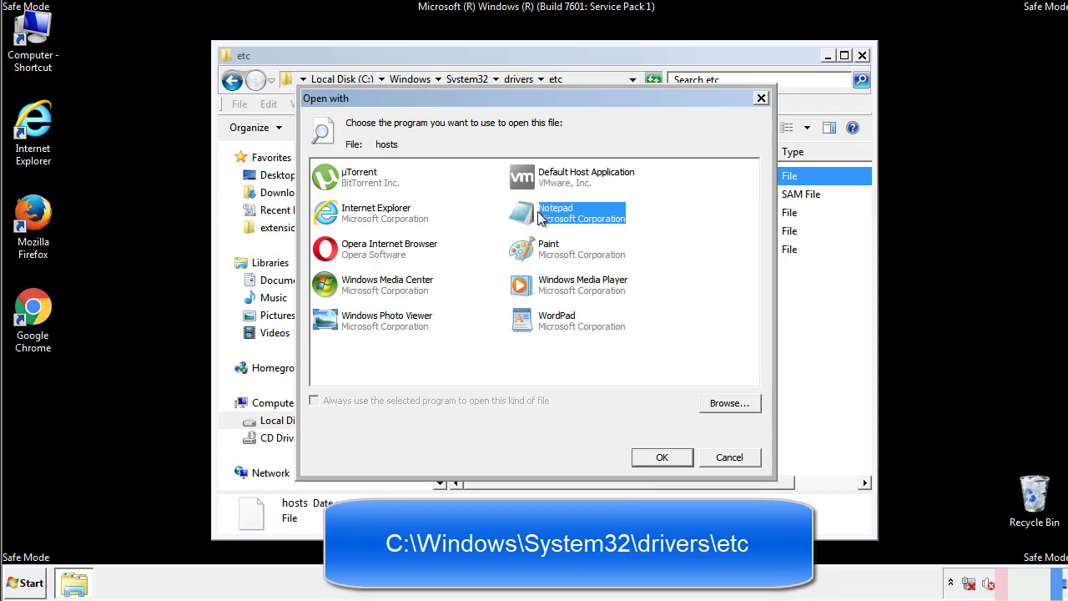
click(658, 455)
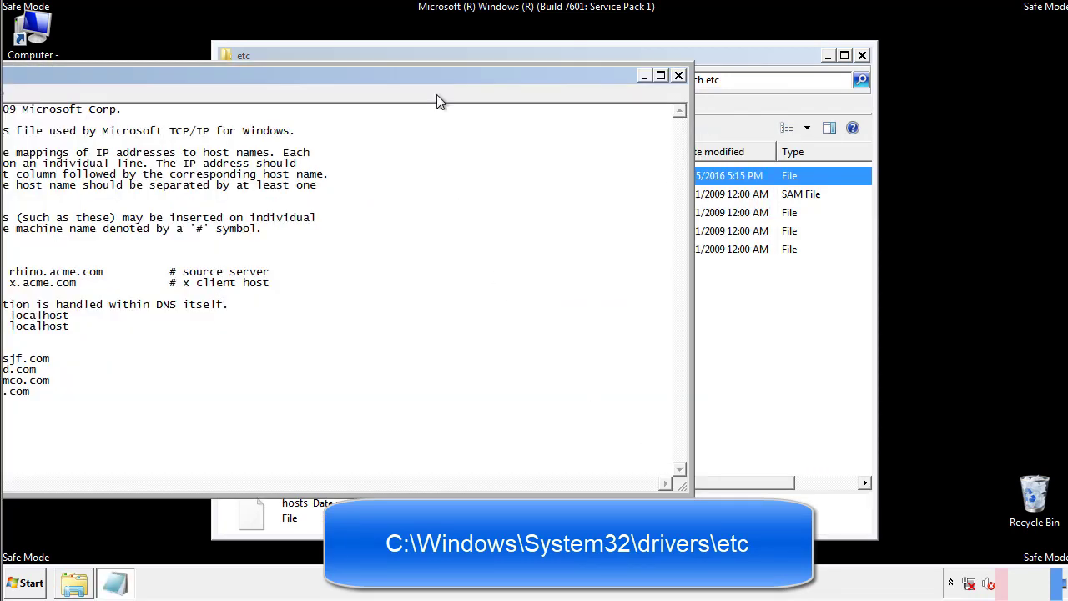
drag(436, 75, 679, 91)
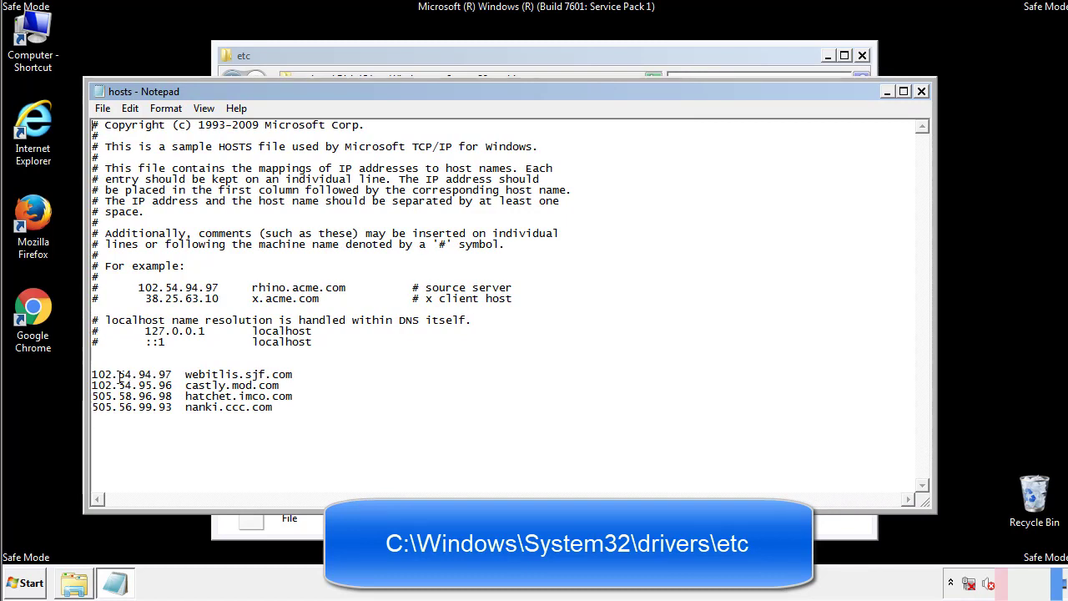
Delete the four IP address entries below the localhost lines, save the hosts file, and close its folder
drag(299, 408, 91, 364)
key(Delete)
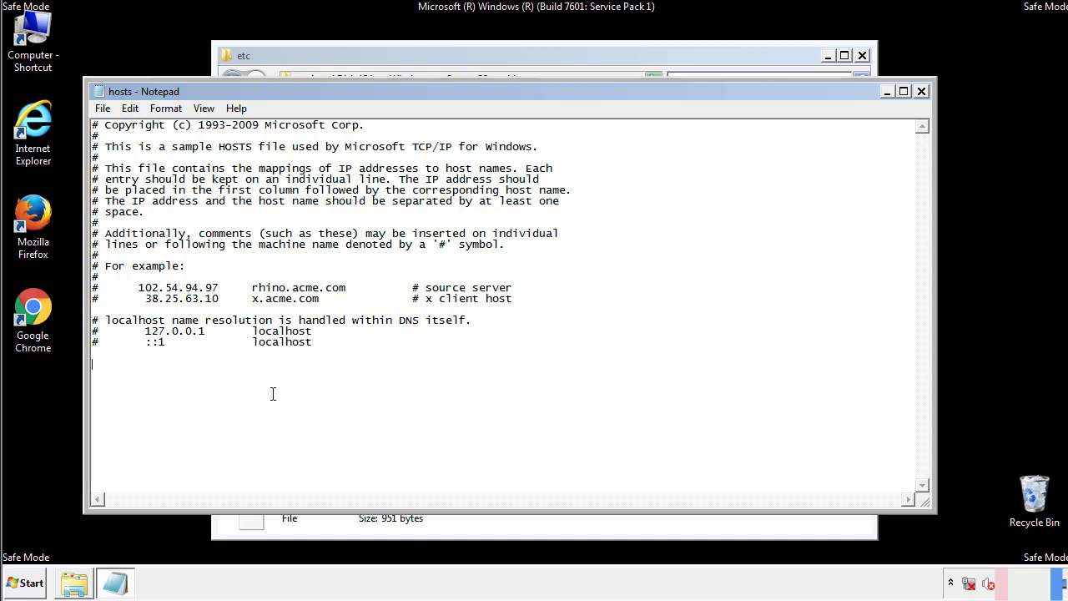
click(922, 92)
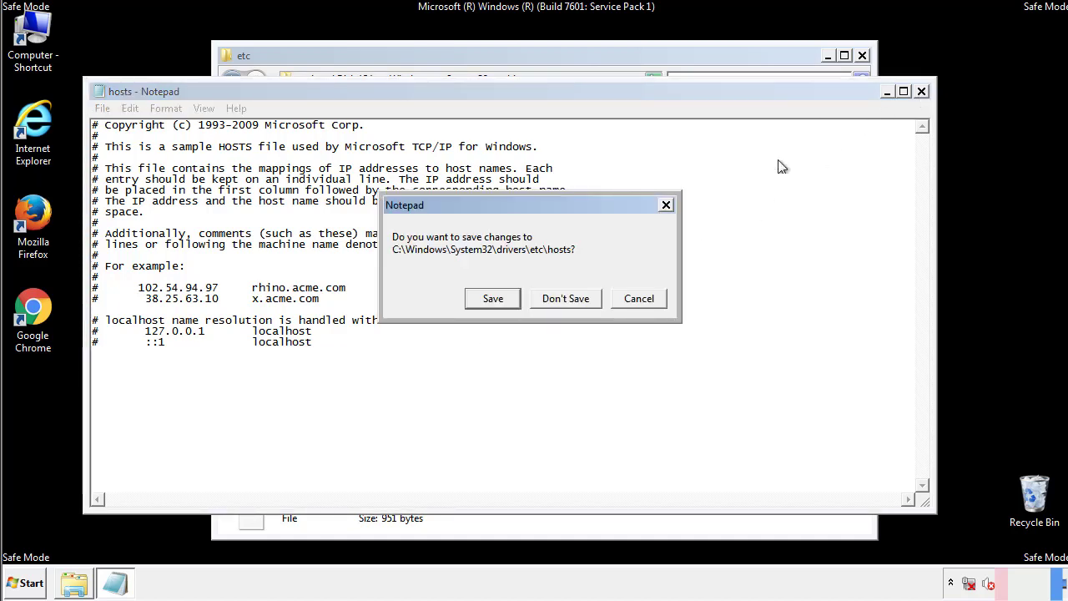
click(472, 305)
click(469, 305)
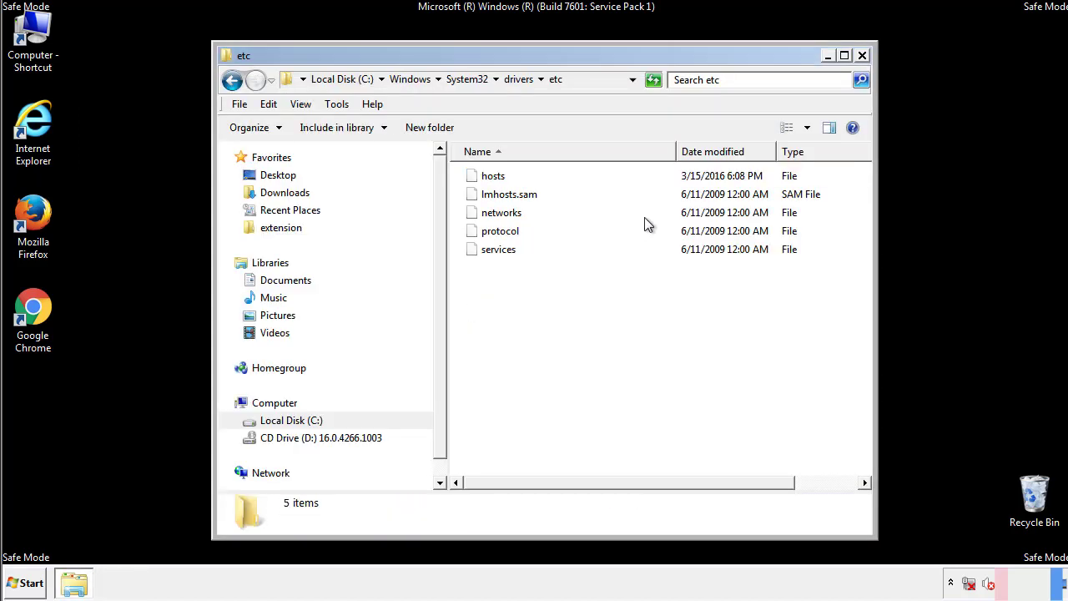
click(862, 56)
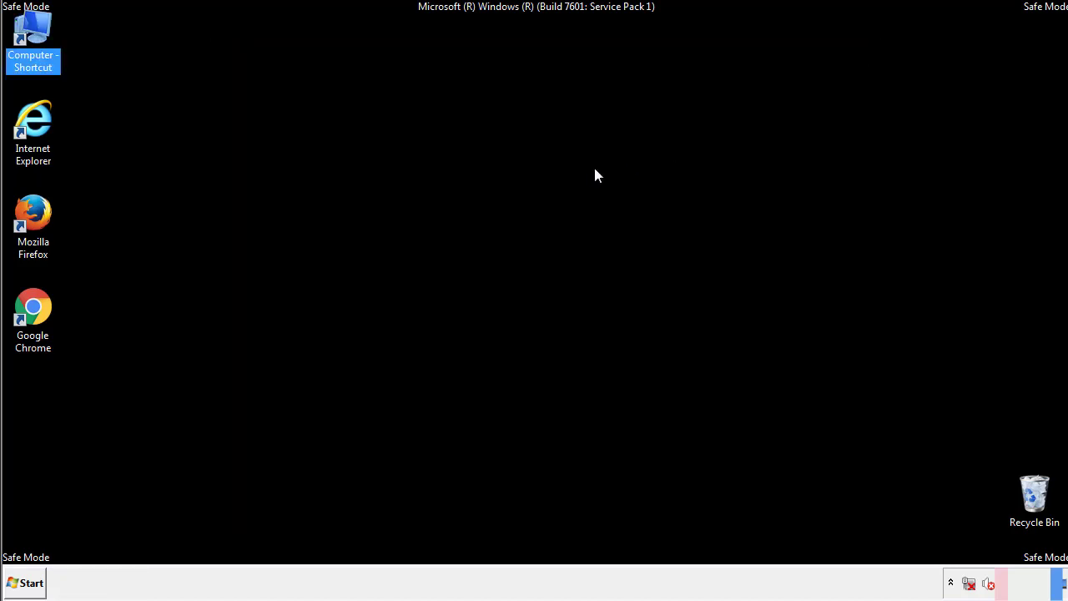
Open the current user's Startup programs folder
click(30, 581)
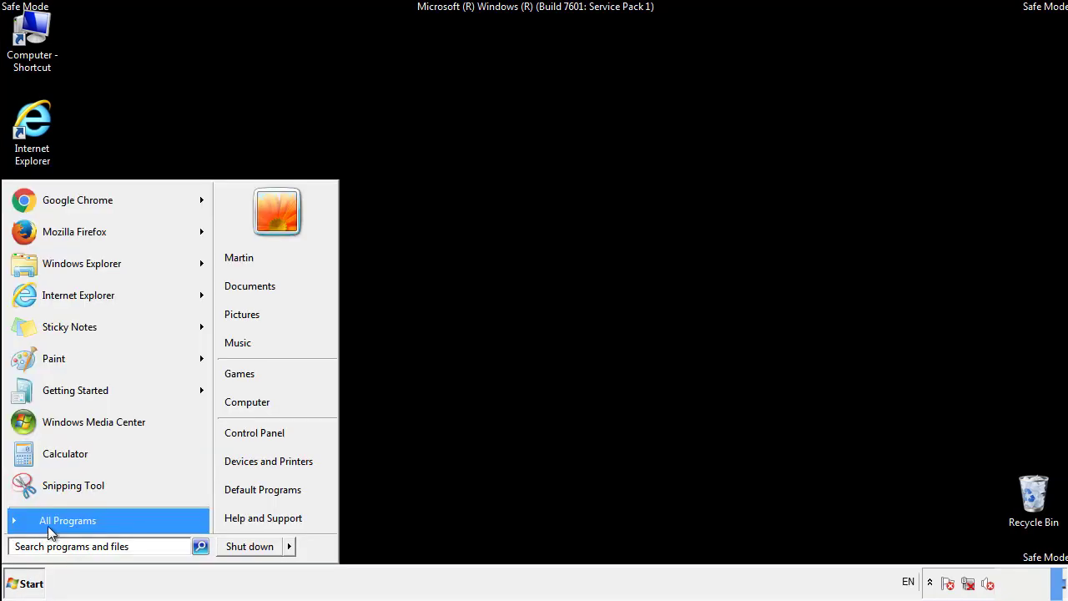
click(47, 525)
right_click(41, 461)
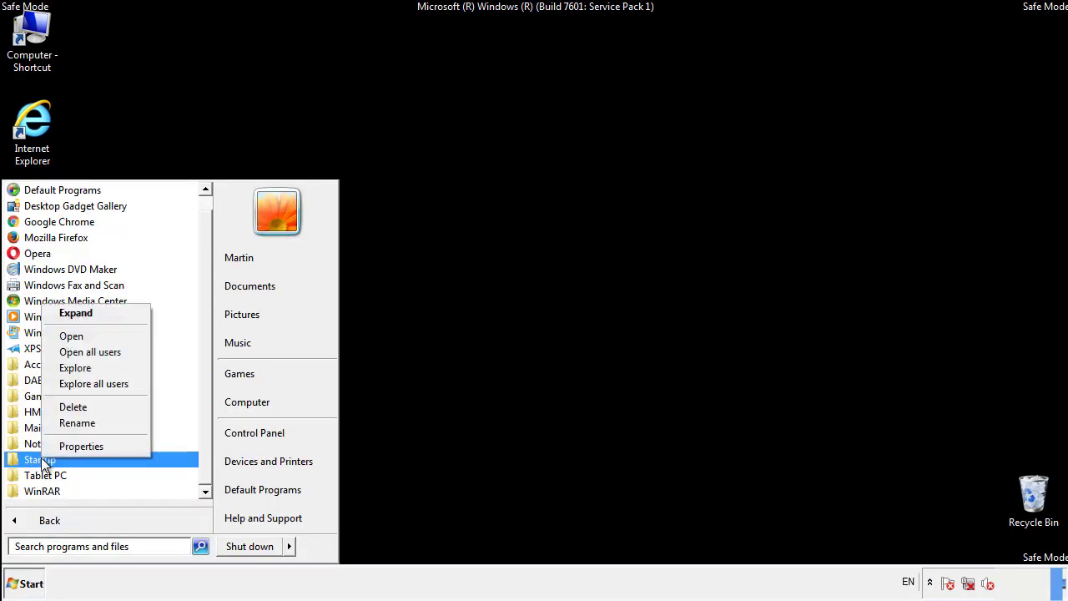
click(82, 336)
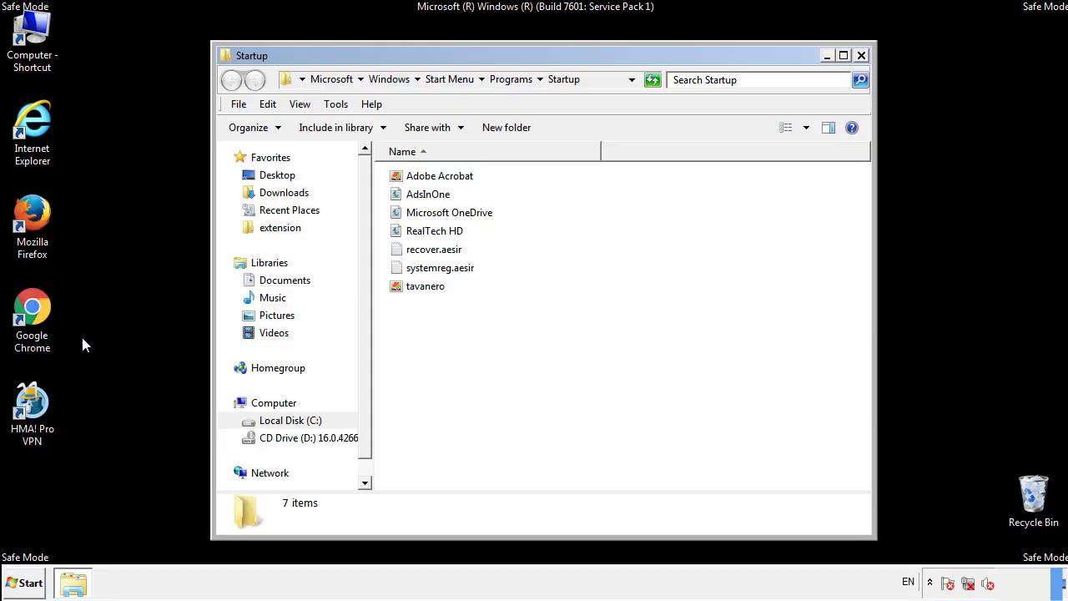
Delete AdsInOne, recover.aesir, systemreg.aesir and tavanero from the Startup folder, then close the folder
click(436, 199)
ctrl+click(442, 249)
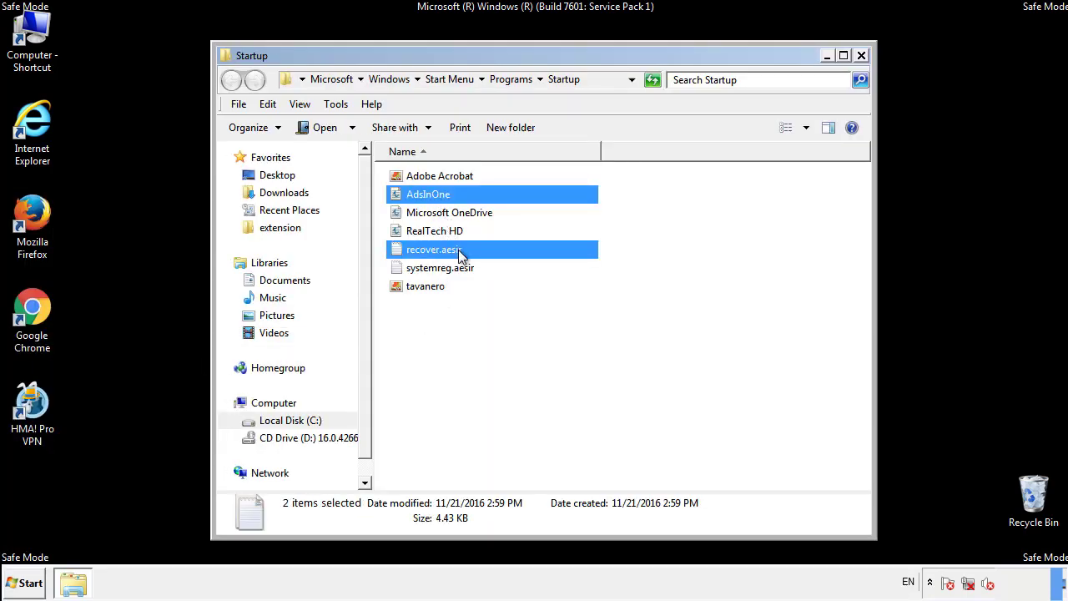
ctrl+click(440, 267)
ctrl+click(428, 286)
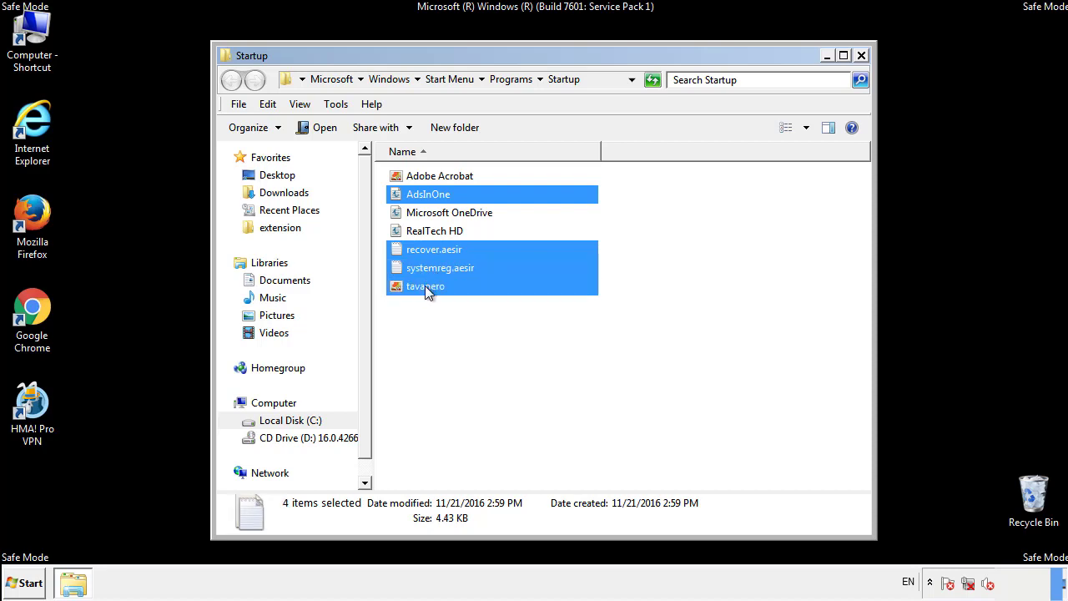
right_click(423, 287)
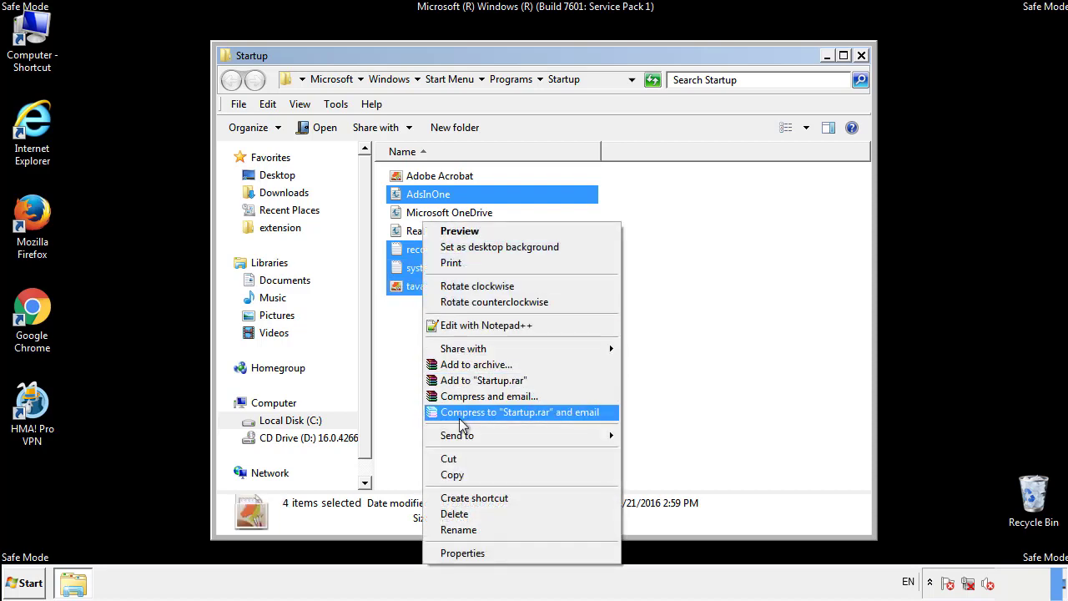
click(450, 513)
click(588, 307)
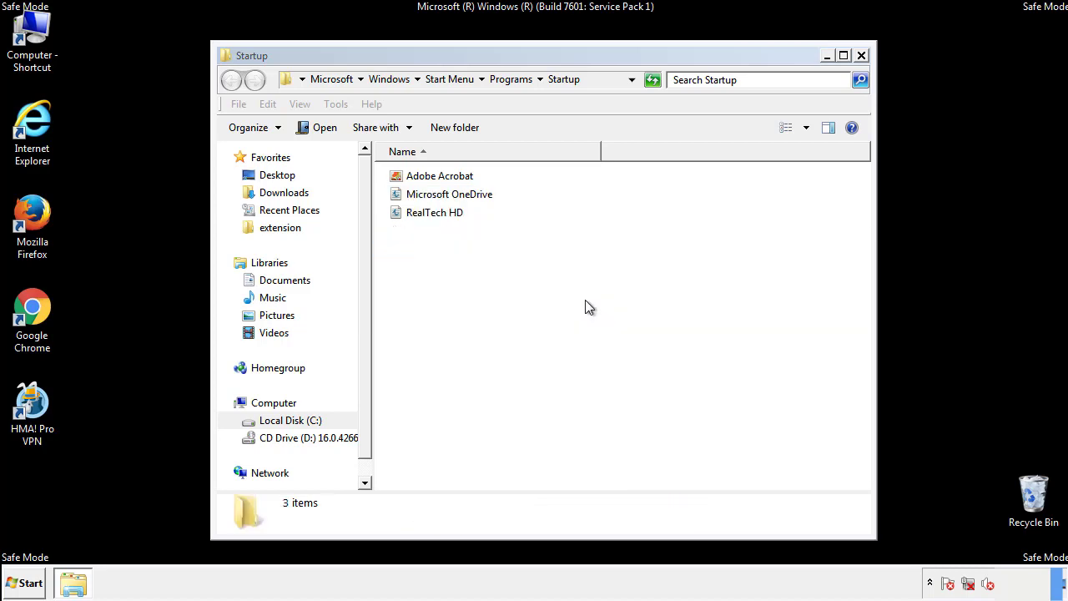
click(861, 56)
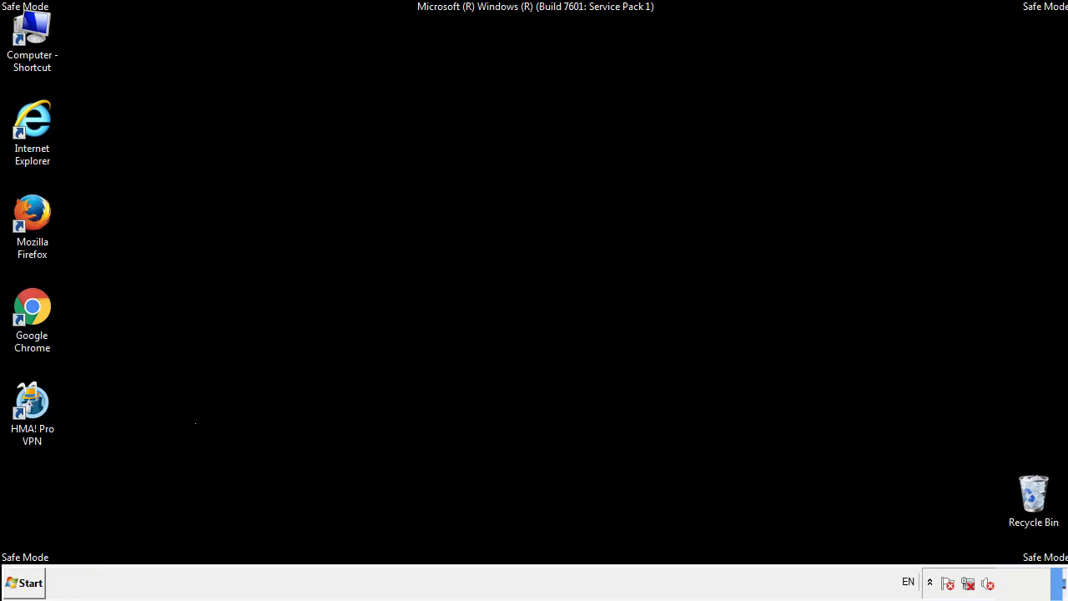
Search for regedit and launch the Registry Editor
click(25, 586)
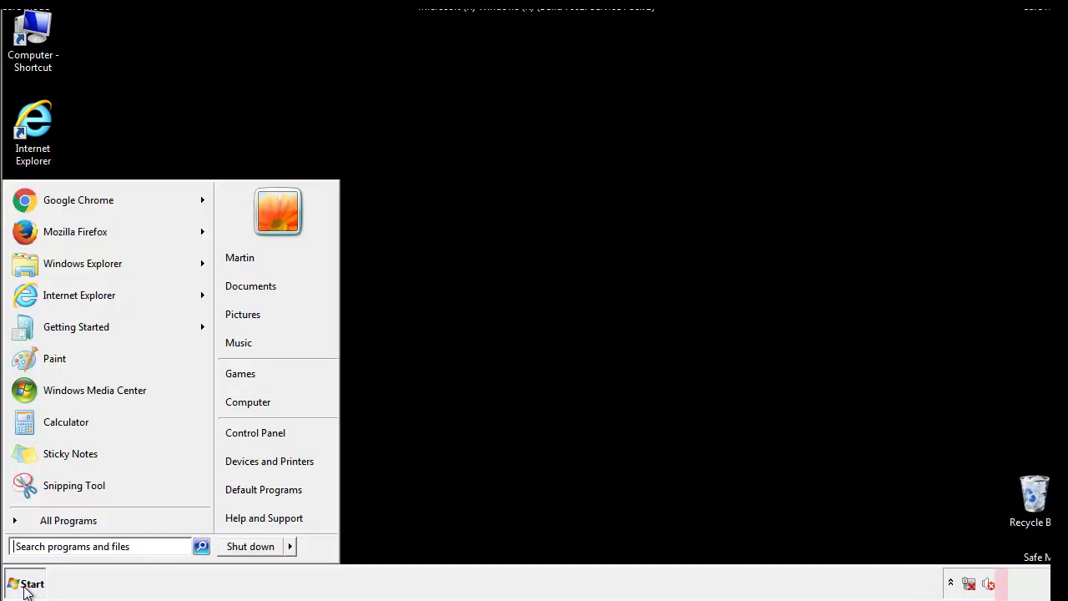
click(77, 546)
text(regedit)
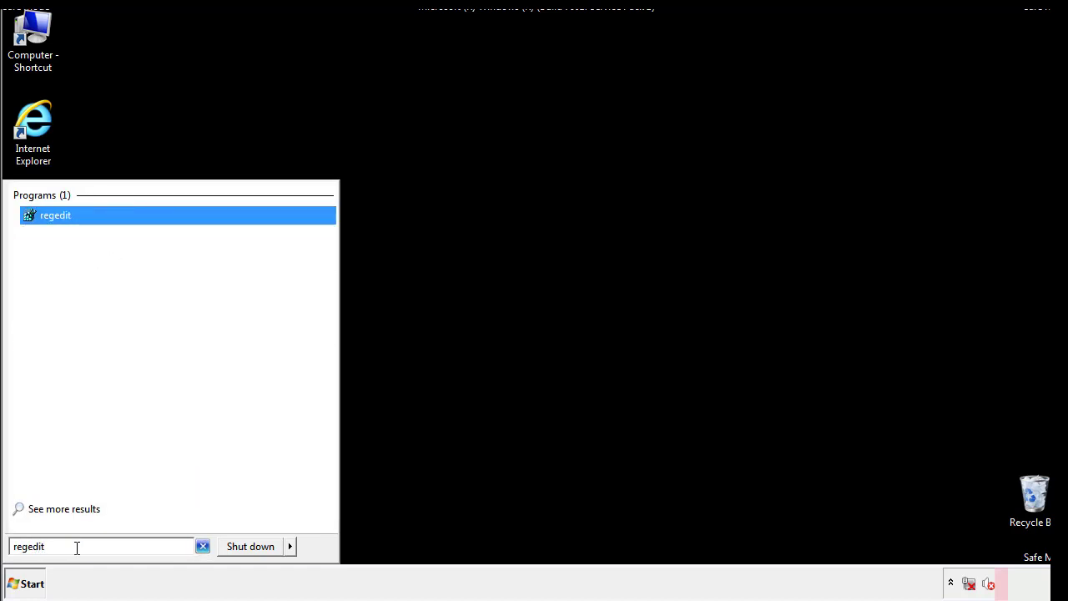
key(Return)
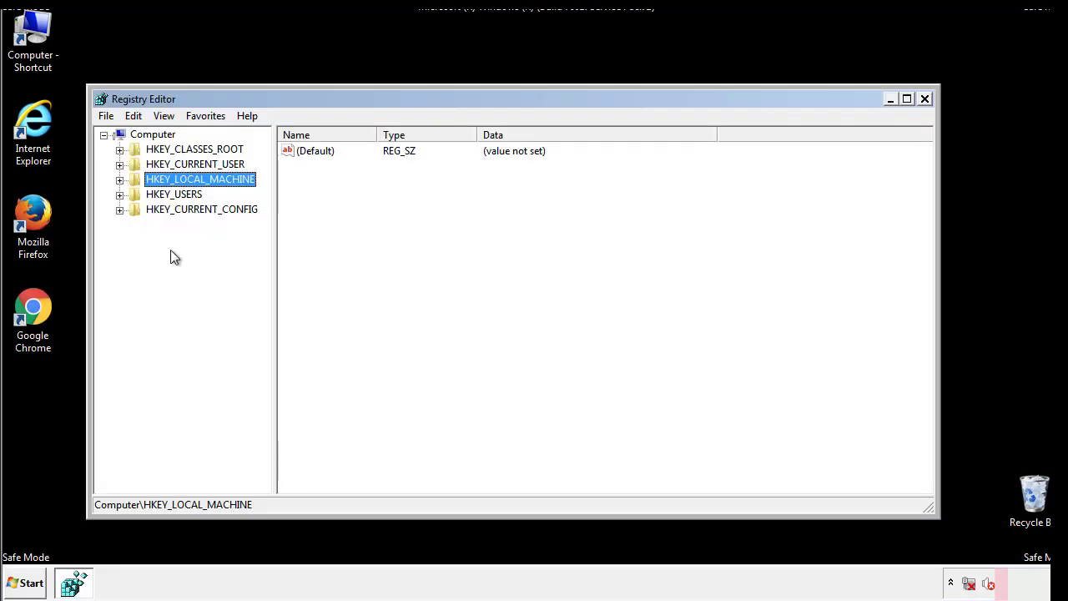
Open the registry key HKEY_LOCAL_MACHINE\SOFTWARE\Microsoft\Windows\CurrentVersion\Run
click(119, 179)
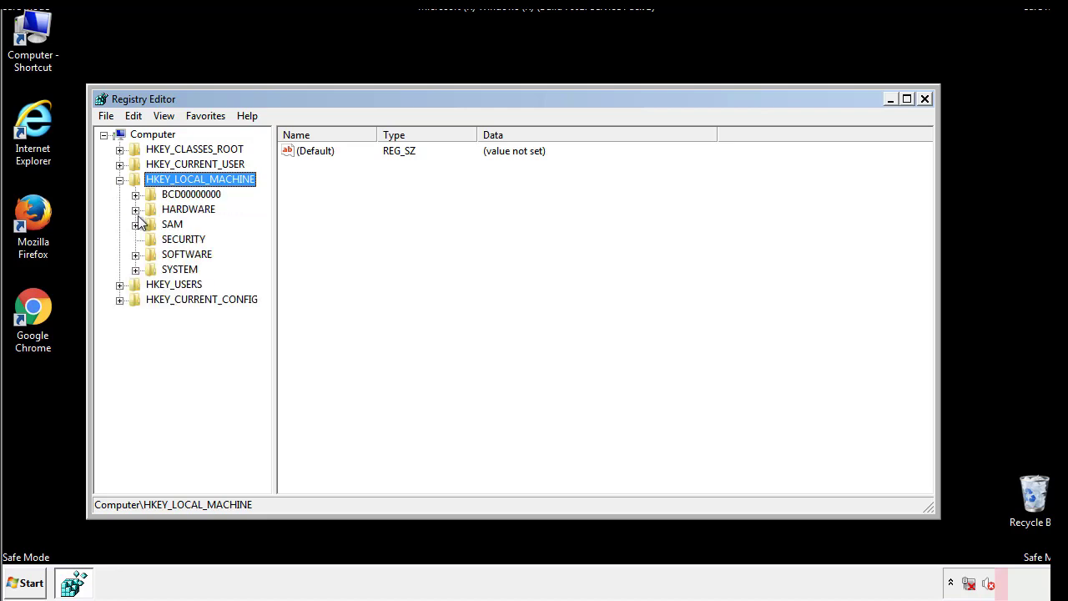
click(135, 255)
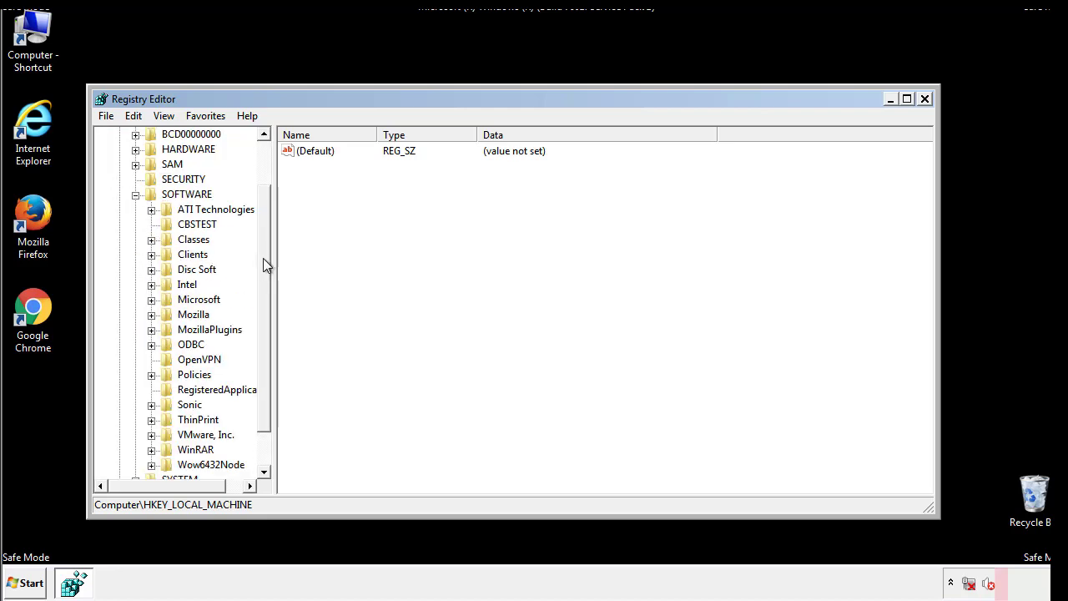
drag(263, 247, 265, 276)
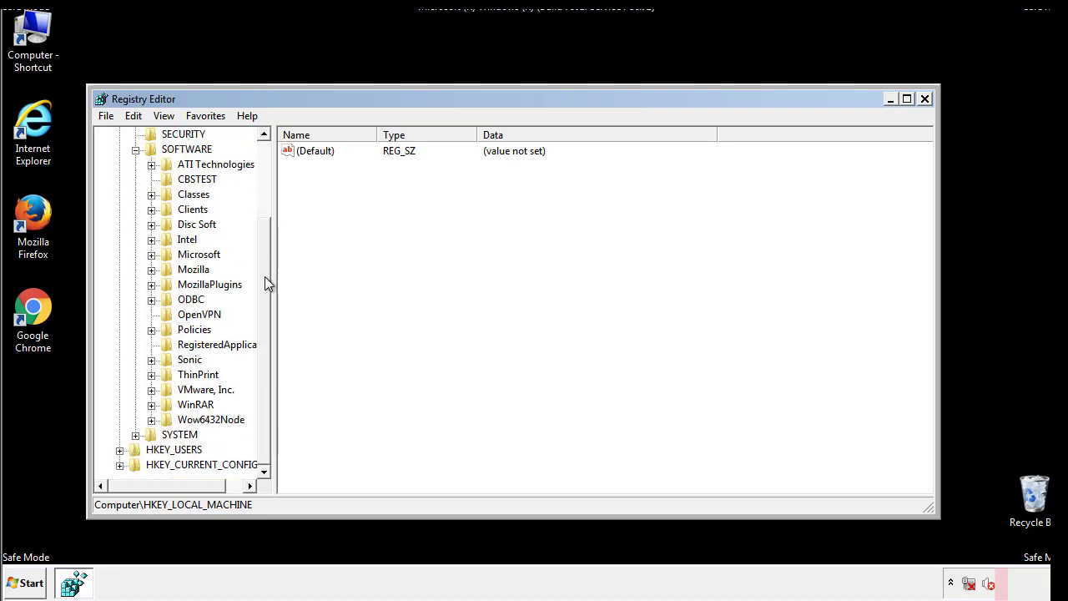
click(151, 256)
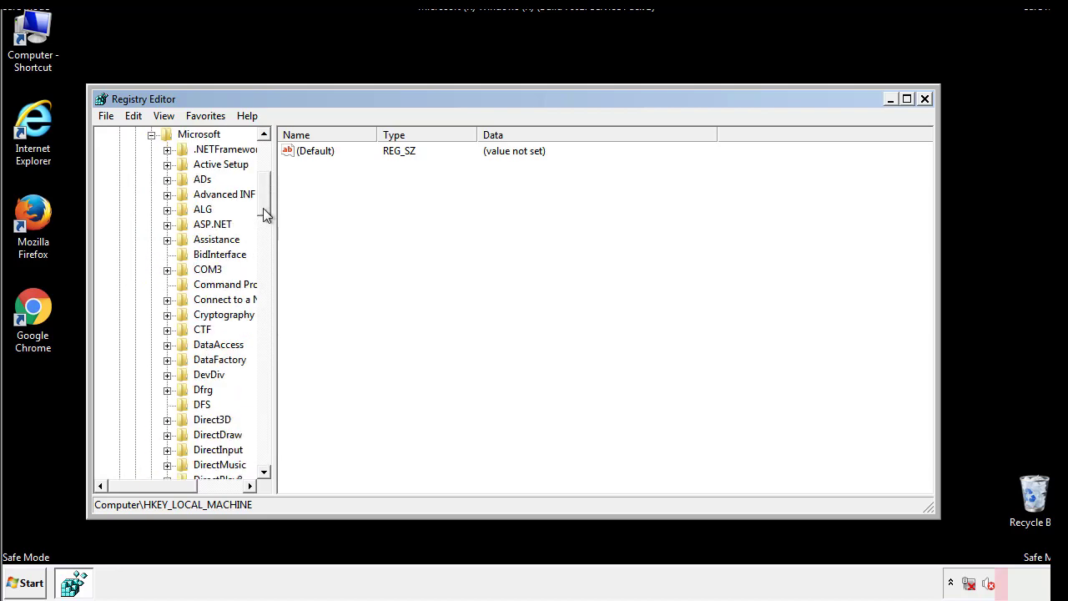
drag(263, 208, 265, 428)
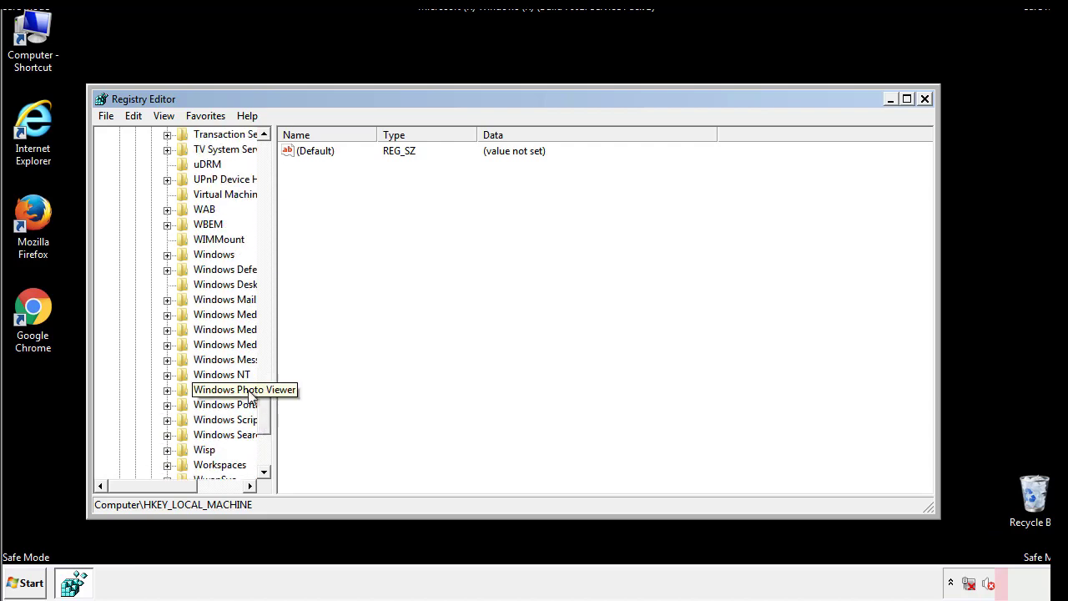
click(168, 256)
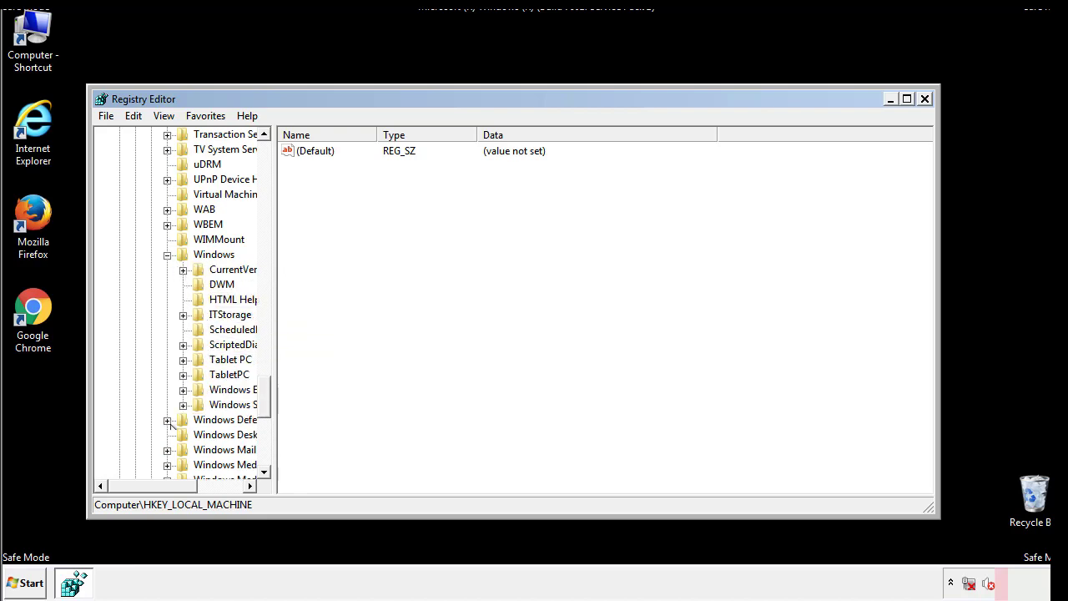
drag(146, 485, 171, 490)
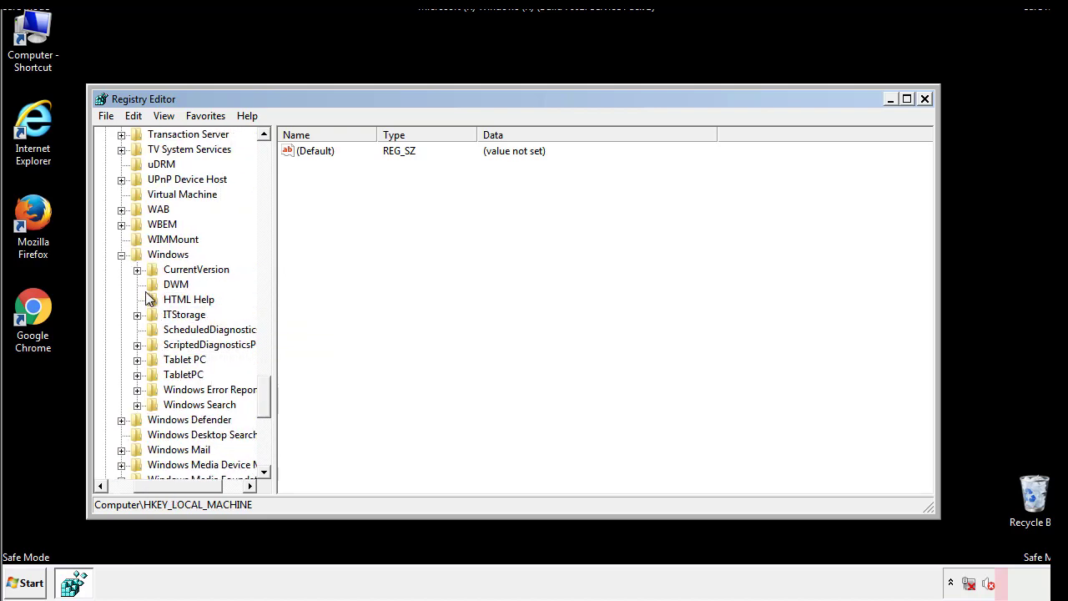
click(138, 270)
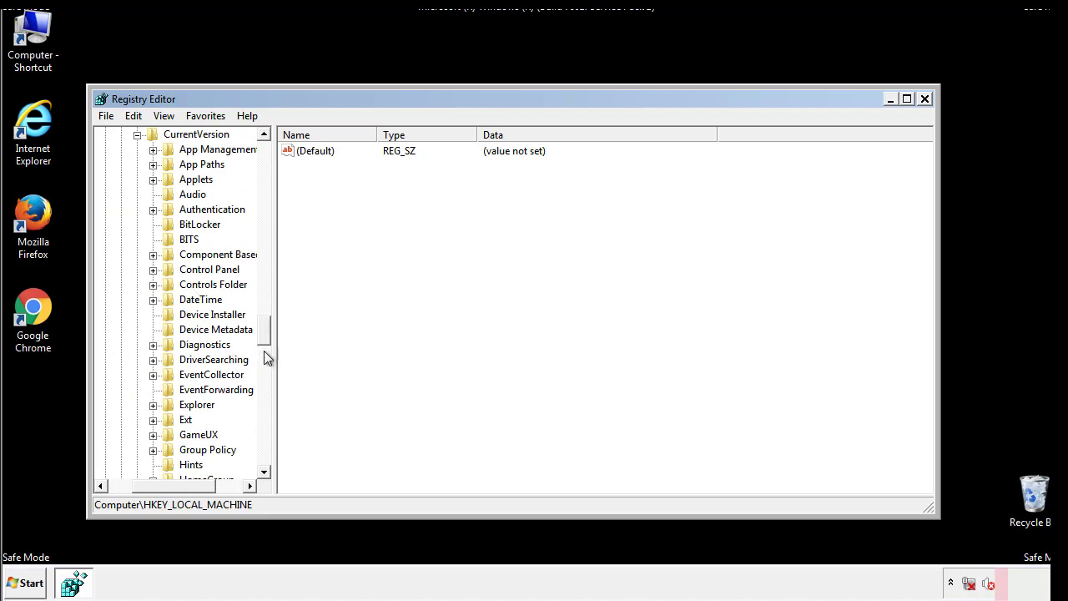
drag(267, 334, 264, 381)
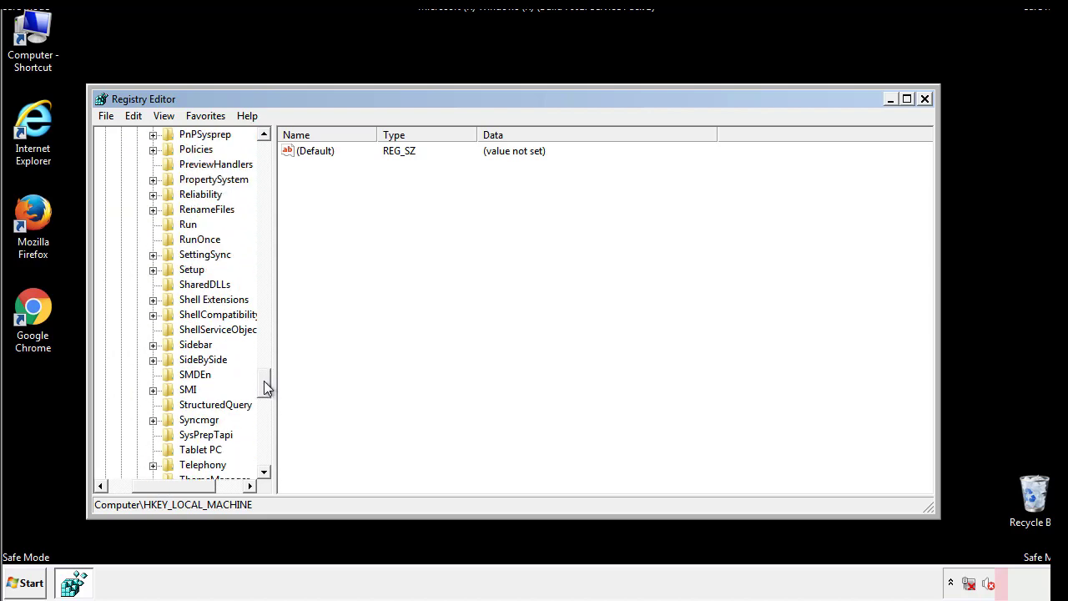
click(186, 225)
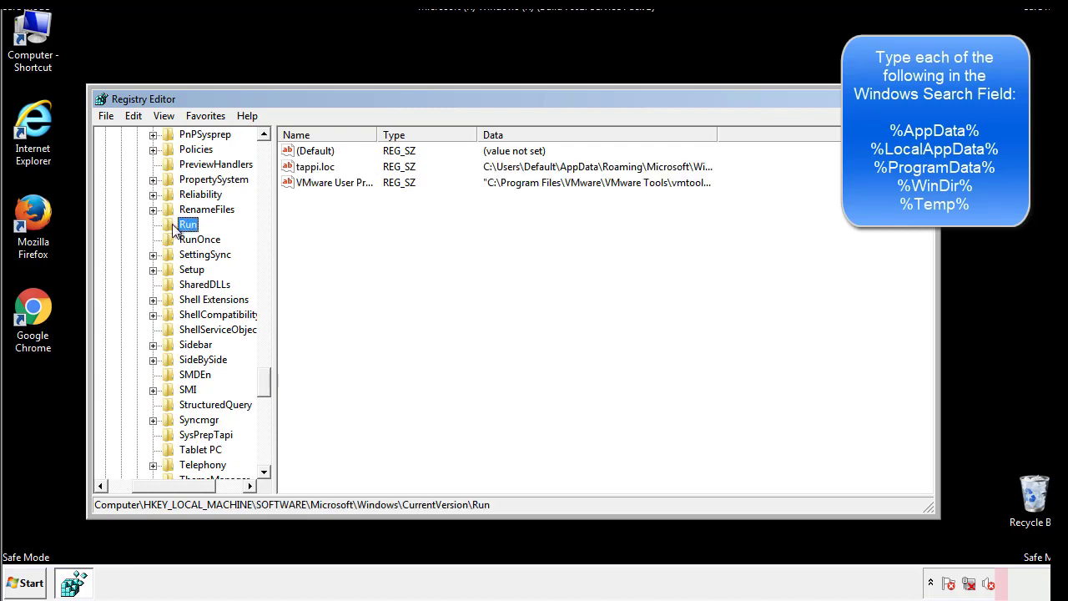
Delete the suspicious tappi.loc value from the local machine's Run key and confirm the deletion
click(317, 168)
right_click(308, 167)
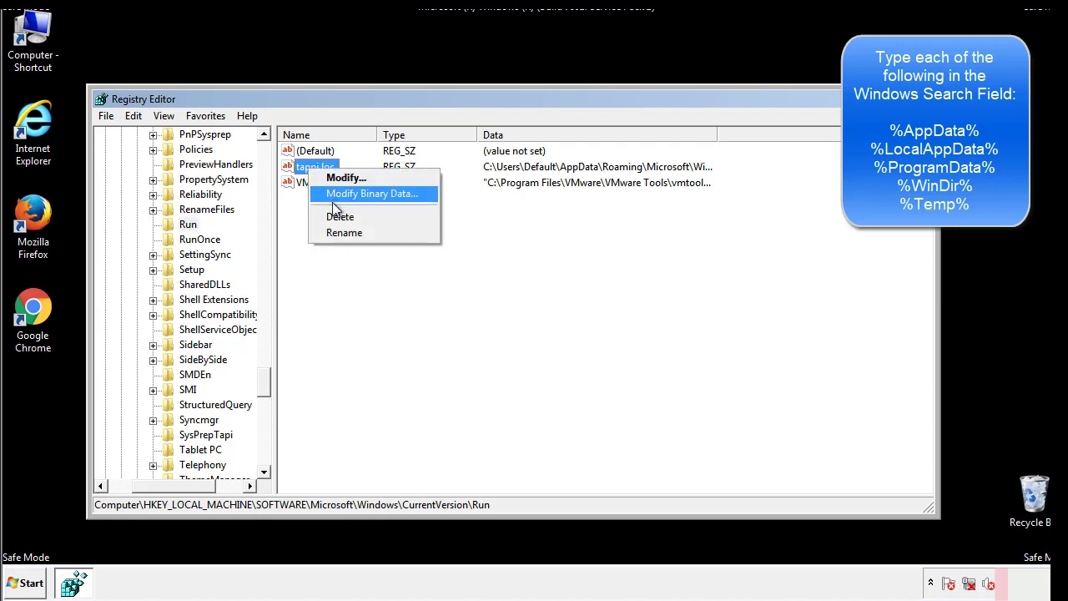
click(337, 216)
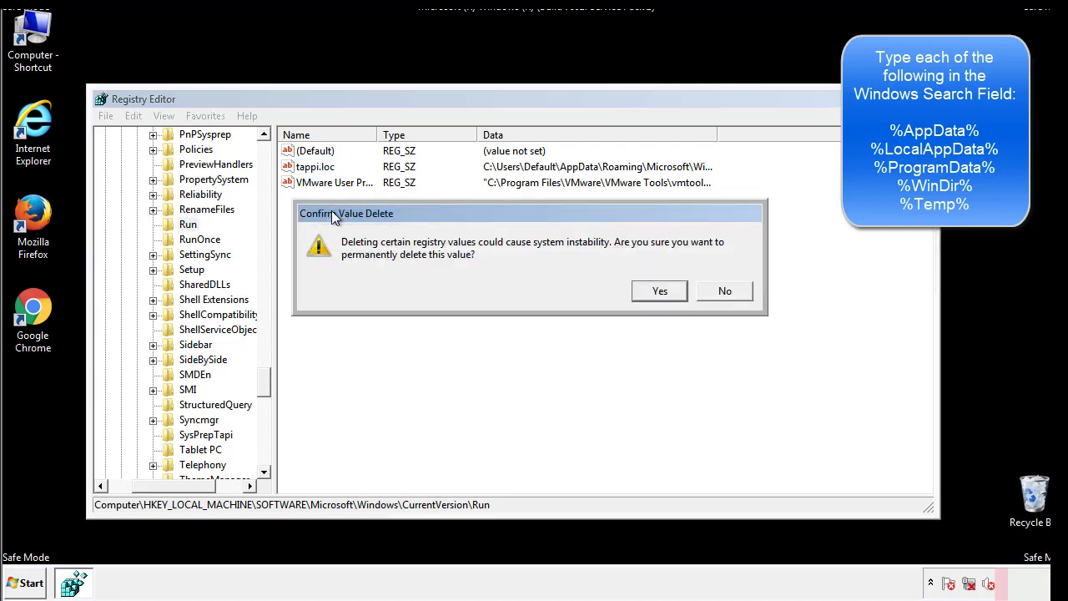
click(652, 294)
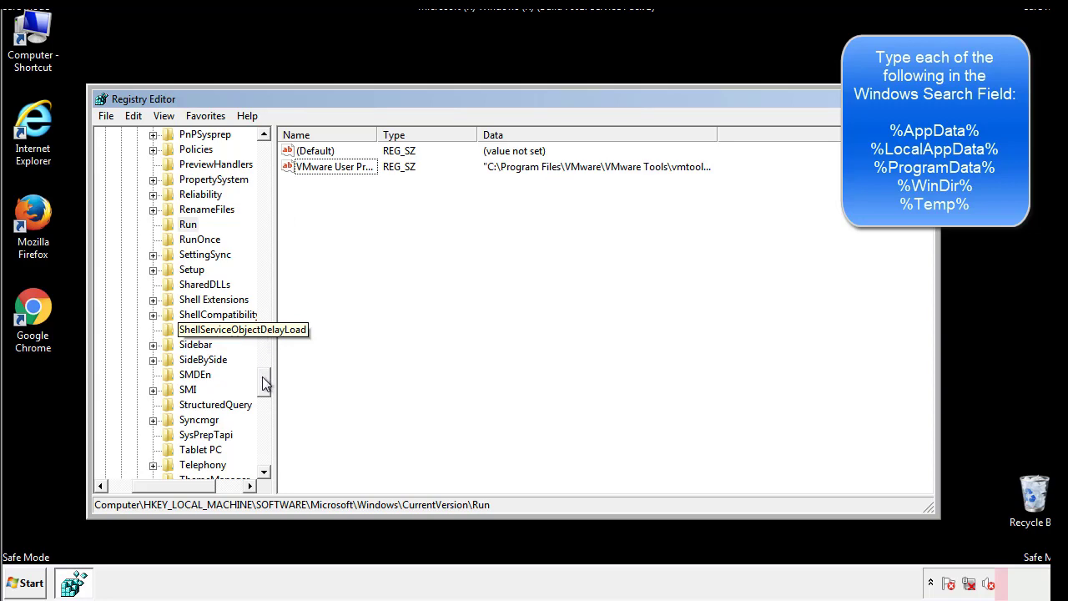
Collapse the HKEY_LOCAL_MACHINE branch and expand HKEY_CURRENT_USER
drag(263, 382, 264, 461)
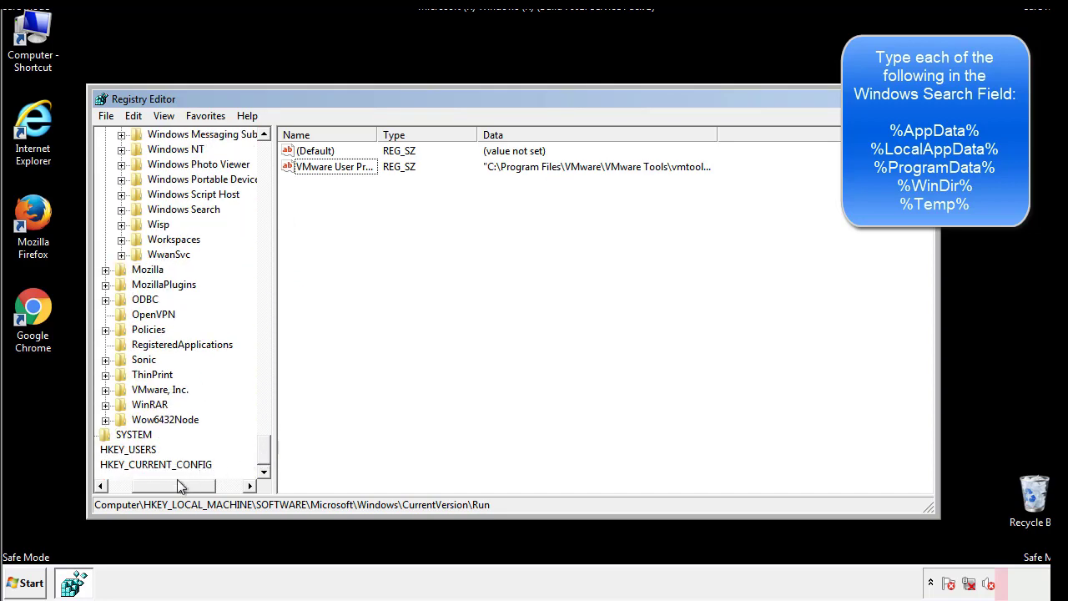
drag(177, 479, 144, 488)
drag(264, 451, 272, 158)
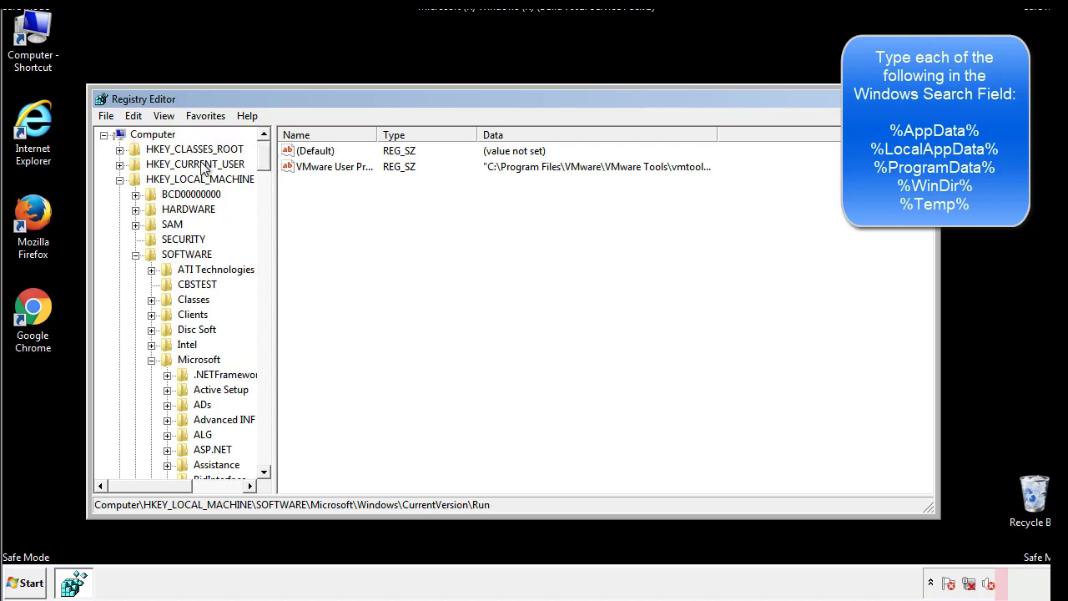
click(120, 179)
click(119, 165)
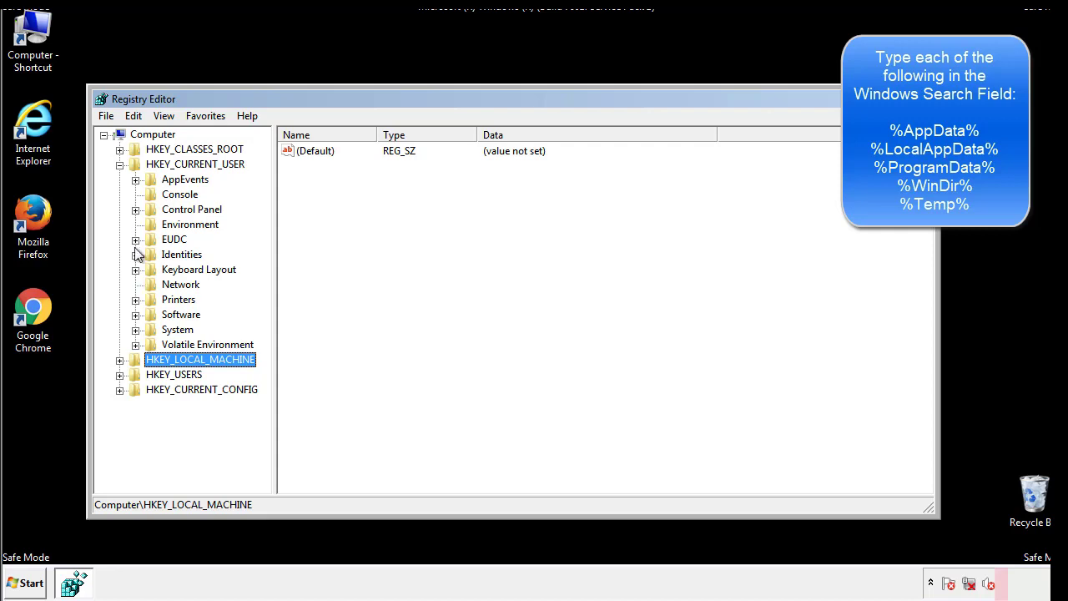
Open HKEY_CURRENT_USER\Software\Microsoft\Windows\CurrentVersion\Run and examine its values for suspicious entries
click(136, 313)
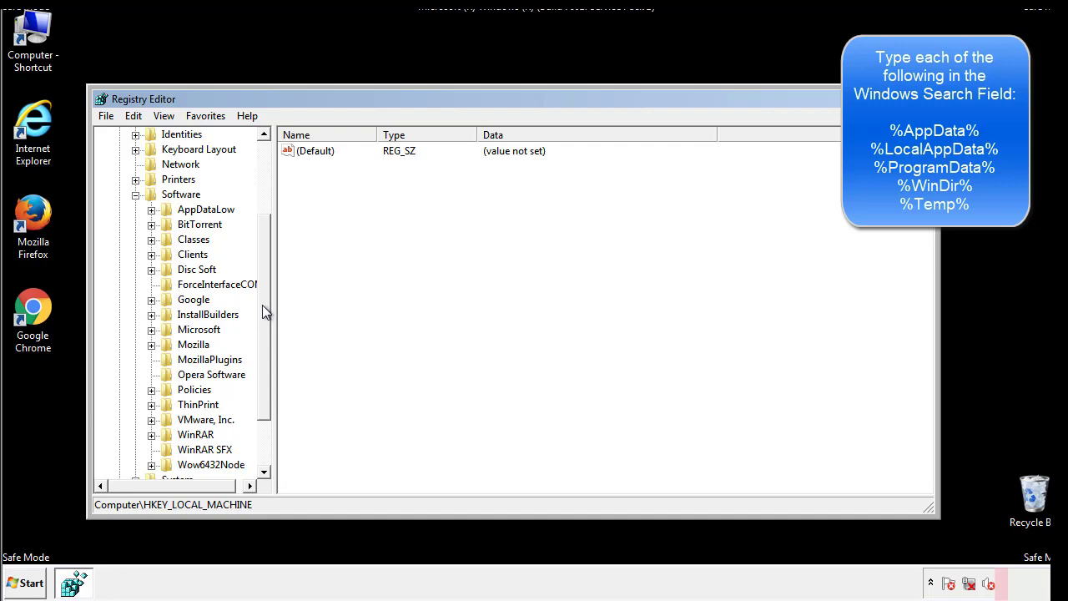
drag(261, 304, 262, 321)
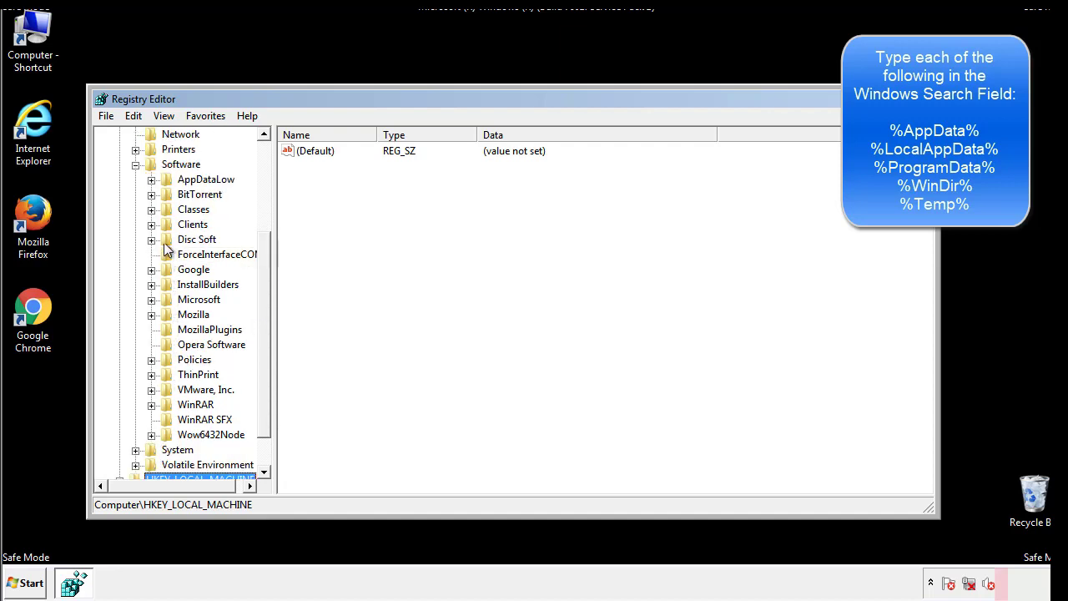
click(151, 300)
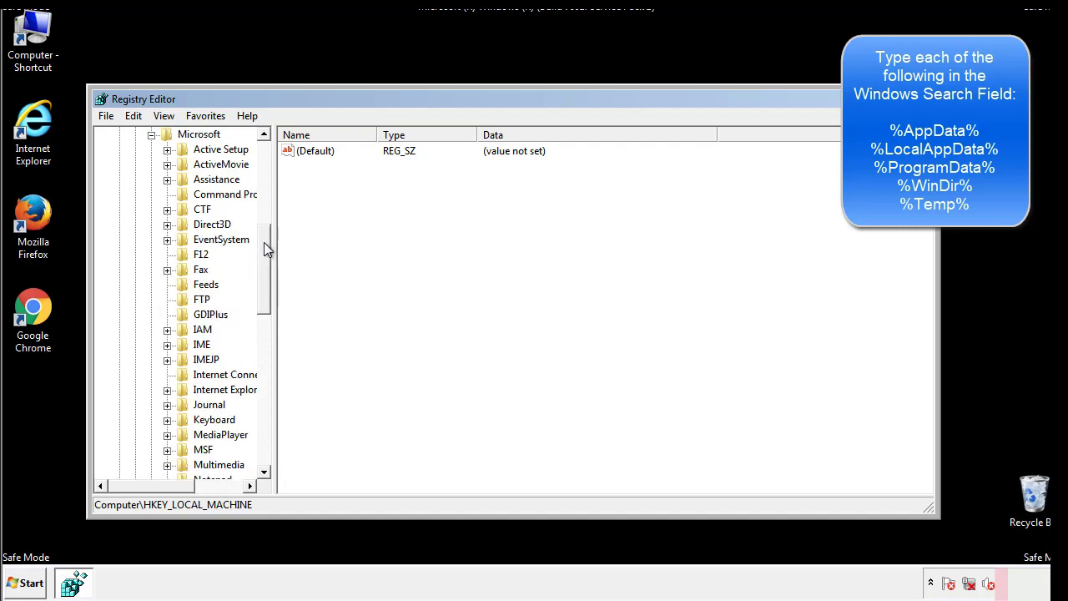
drag(263, 242, 263, 347)
click(166, 284)
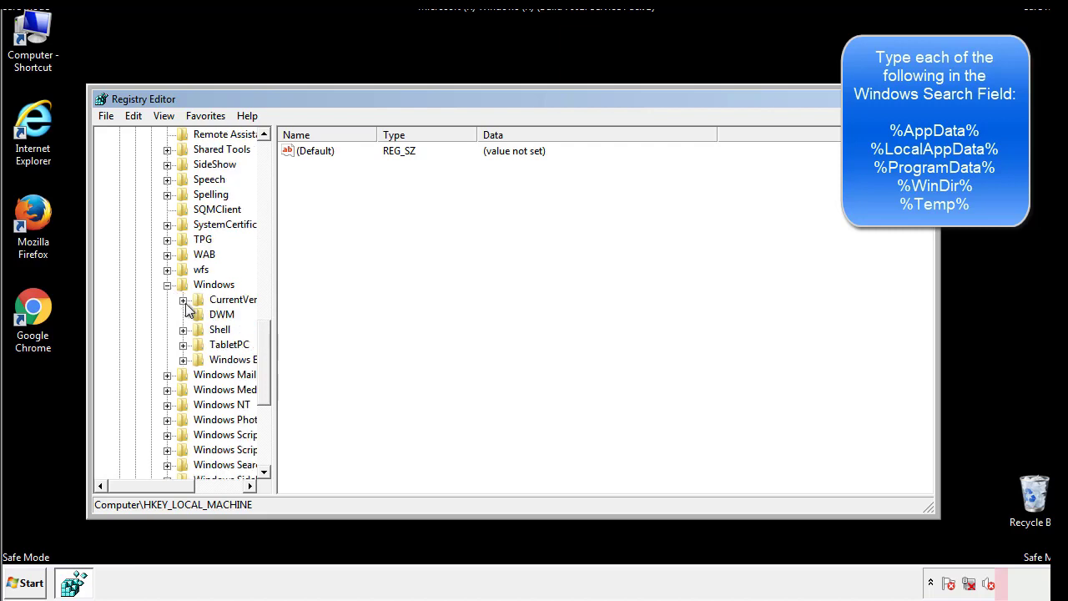
click(183, 299)
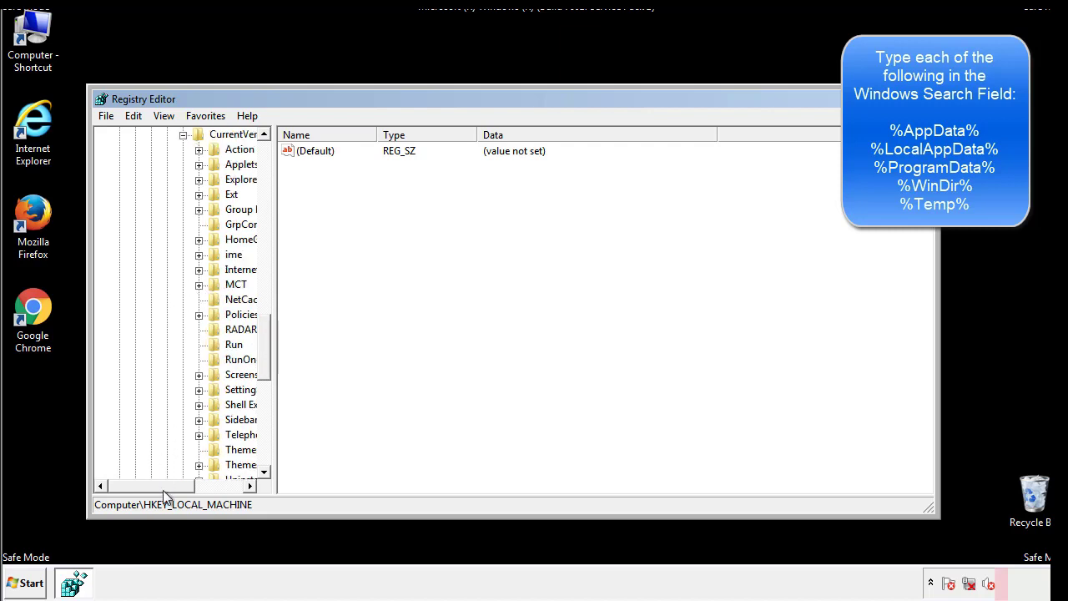
drag(162, 489, 189, 487)
click(185, 343)
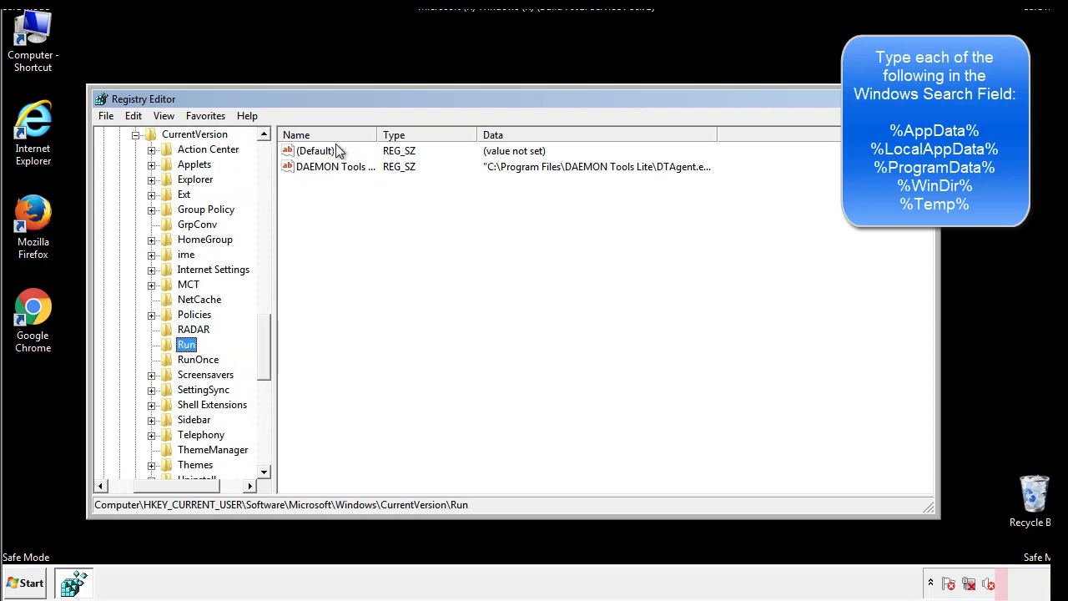
click(488, 198)
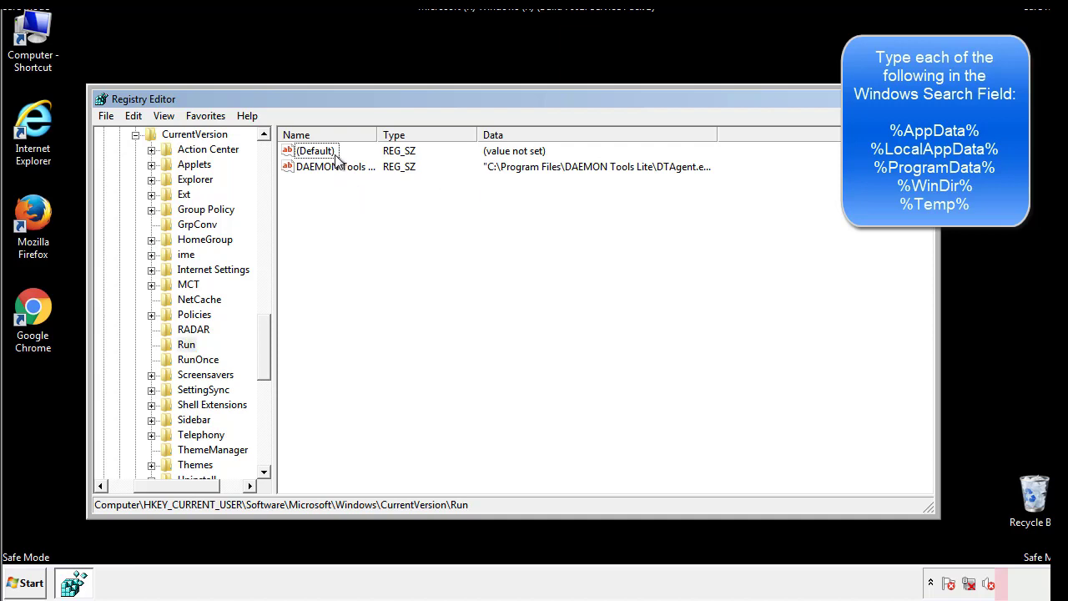
drag(311, 244, 339, 191)
Collapse the Windows key under HKEY_CURRENT_USER\Software\Microsoft and return to the start of the registry tree
drag(177, 484, 155, 484)
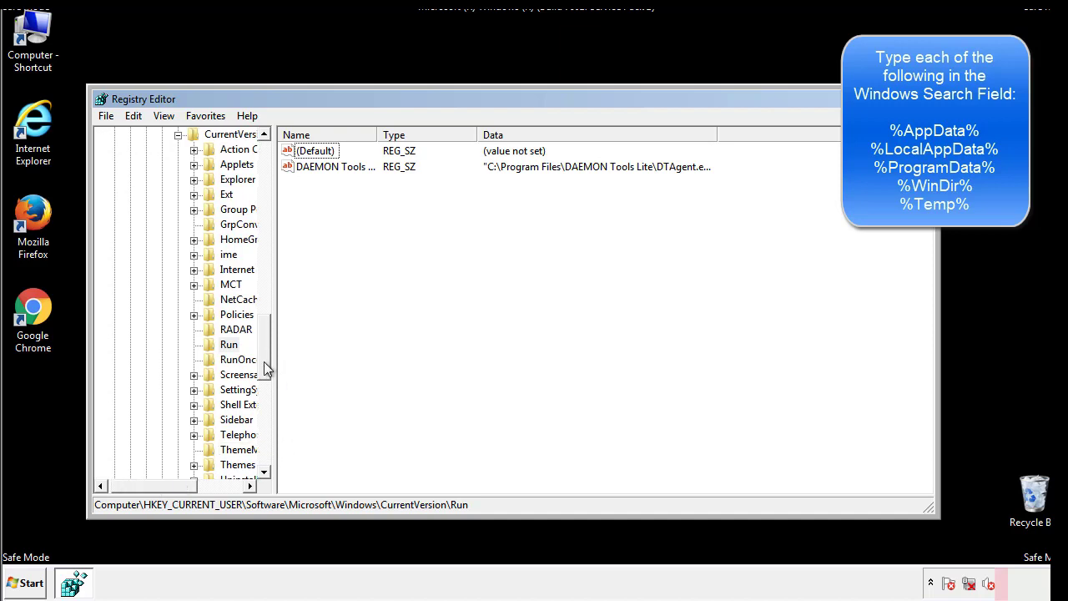
drag(266, 369, 266, 321)
click(162, 389)
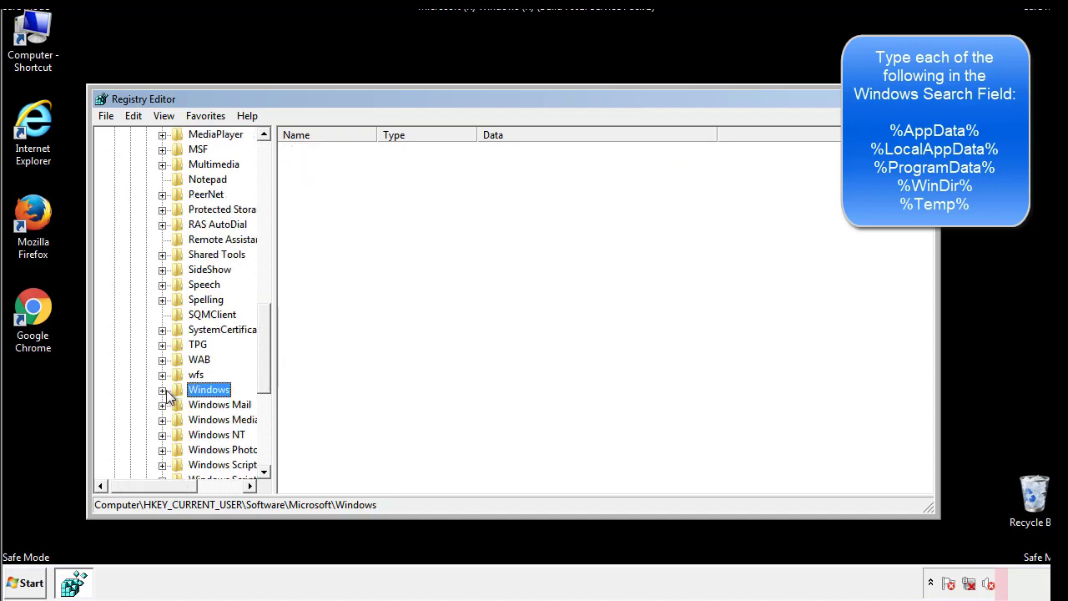
drag(267, 372, 269, 186)
Search the registry for %temp% across keys, values and data
click(142, 117)
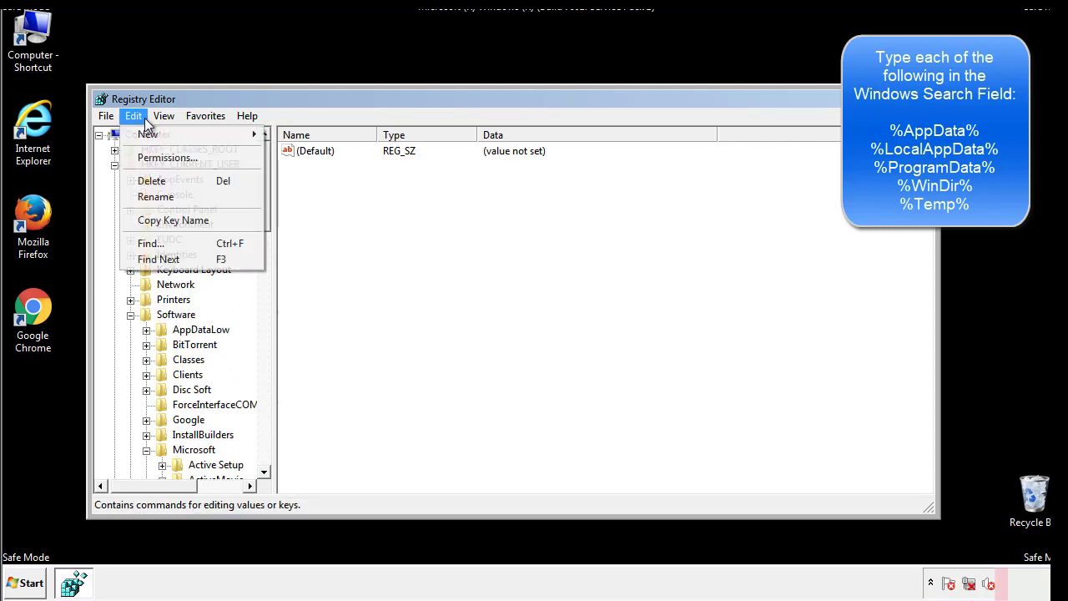
click(148, 242)
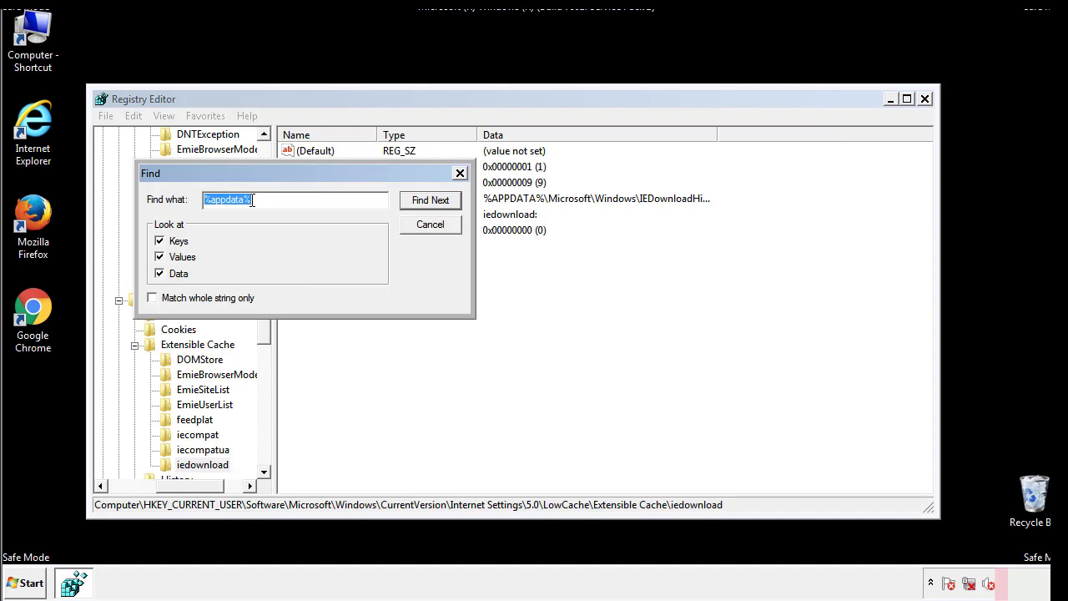
text(%temp%)
key(Return)
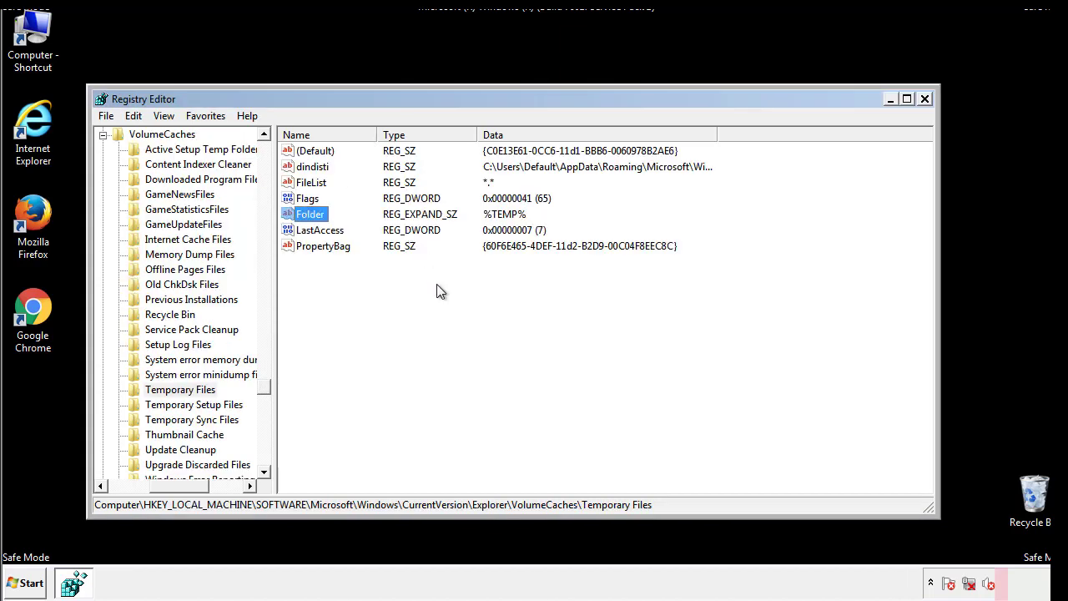
Delete all values in the Temporary Files key under VolumeCaches, confirm the deletion, and clear the selection
drag(342, 265, 301, 150)
right_click(301, 150)
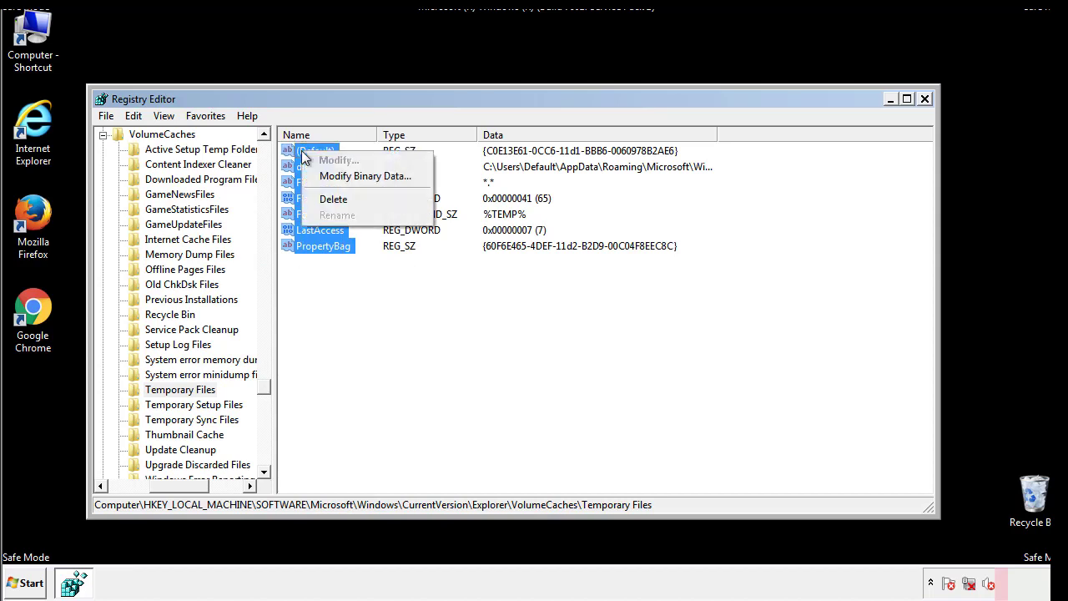
click(326, 199)
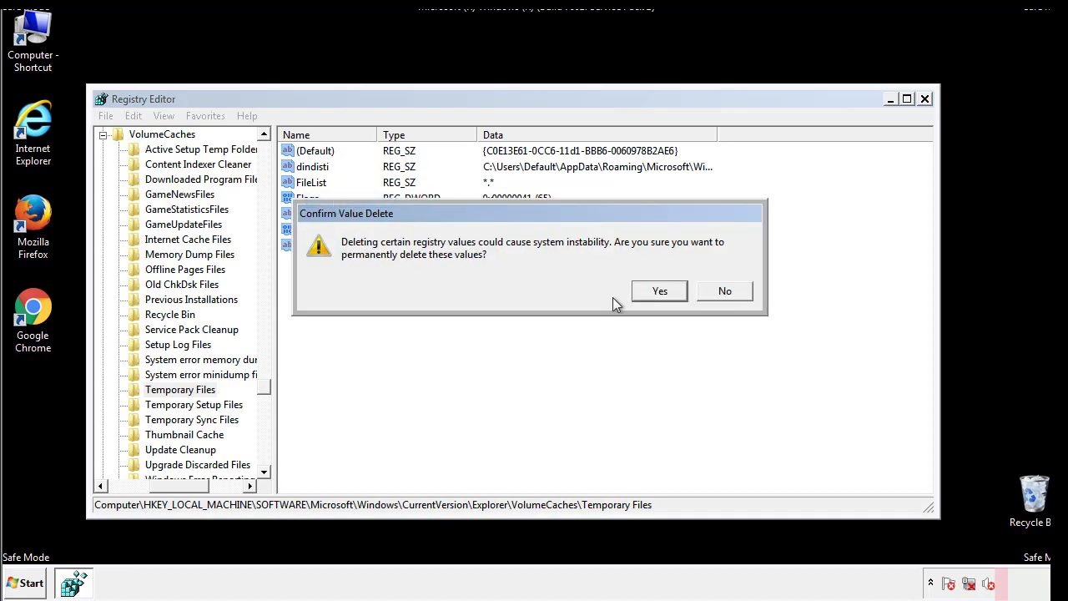
click(681, 291)
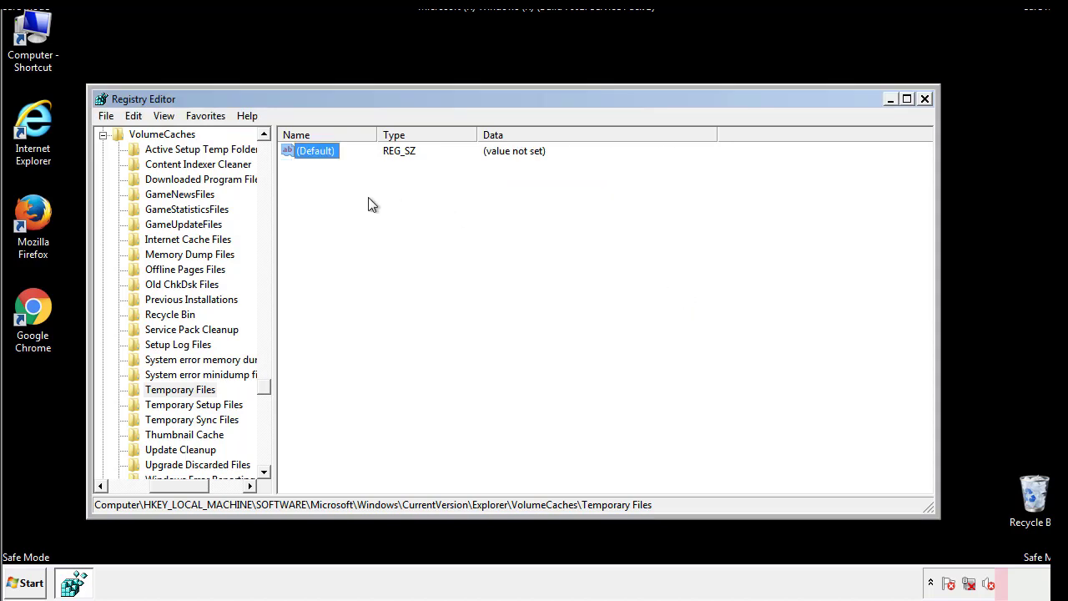
click(372, 205)
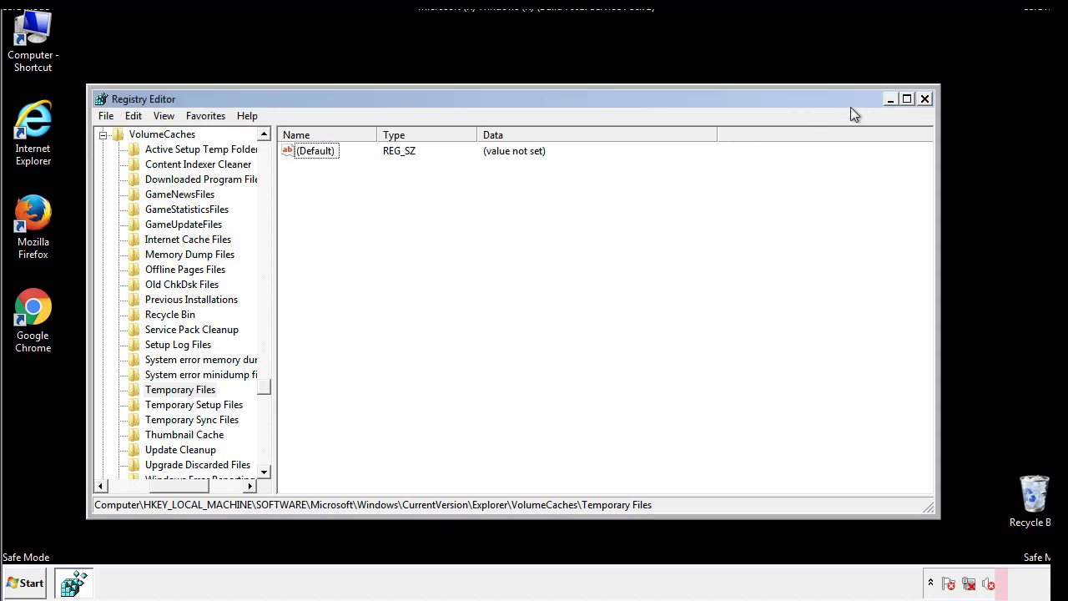
Close the Registry Editor and launch the System Configuration utility with msconfig
click(926, 100)
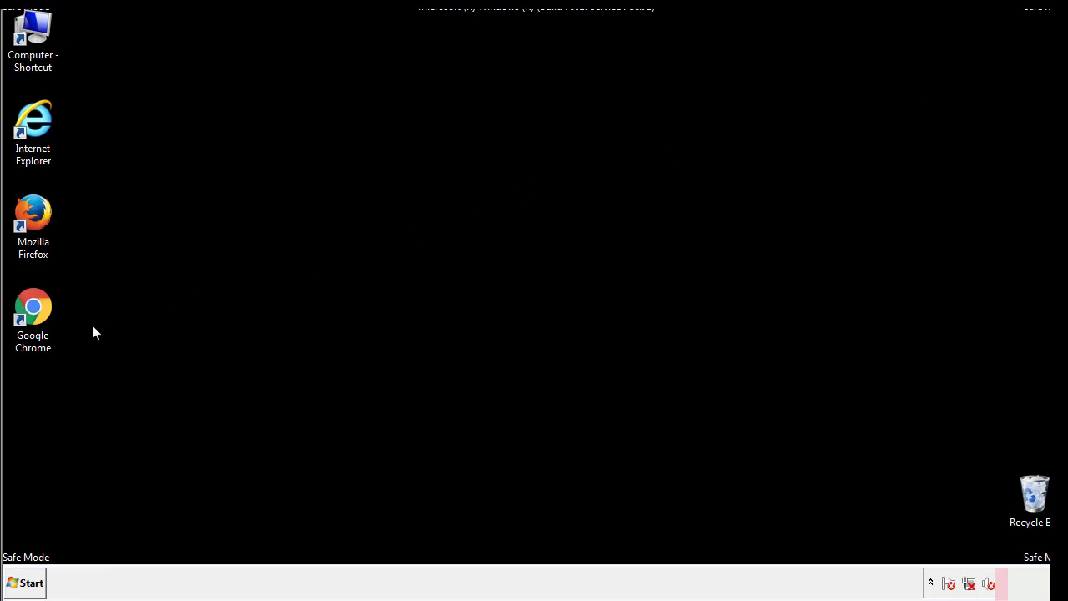
click(24, 586)
click(59, 546)
text(ms)
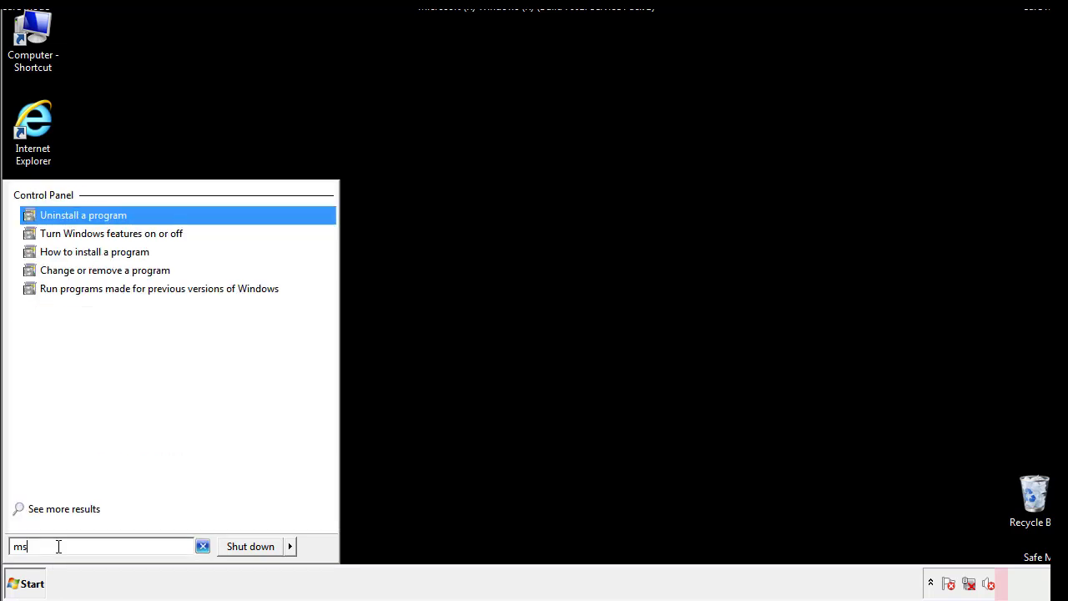
text(confog)
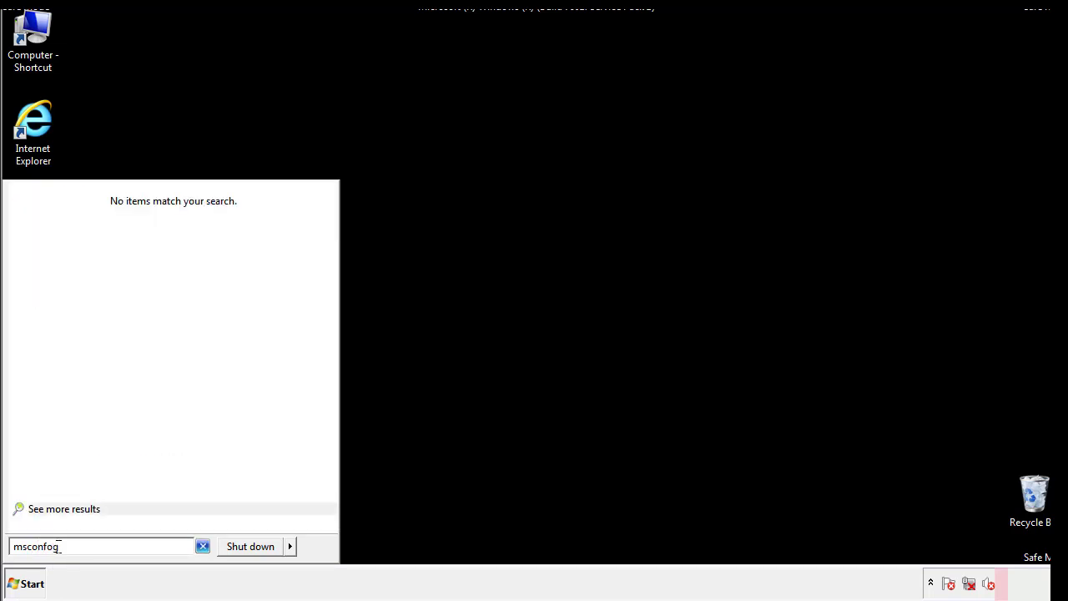
key(BackSpace)
key(BackSpace)
text(ig)
key(Return)
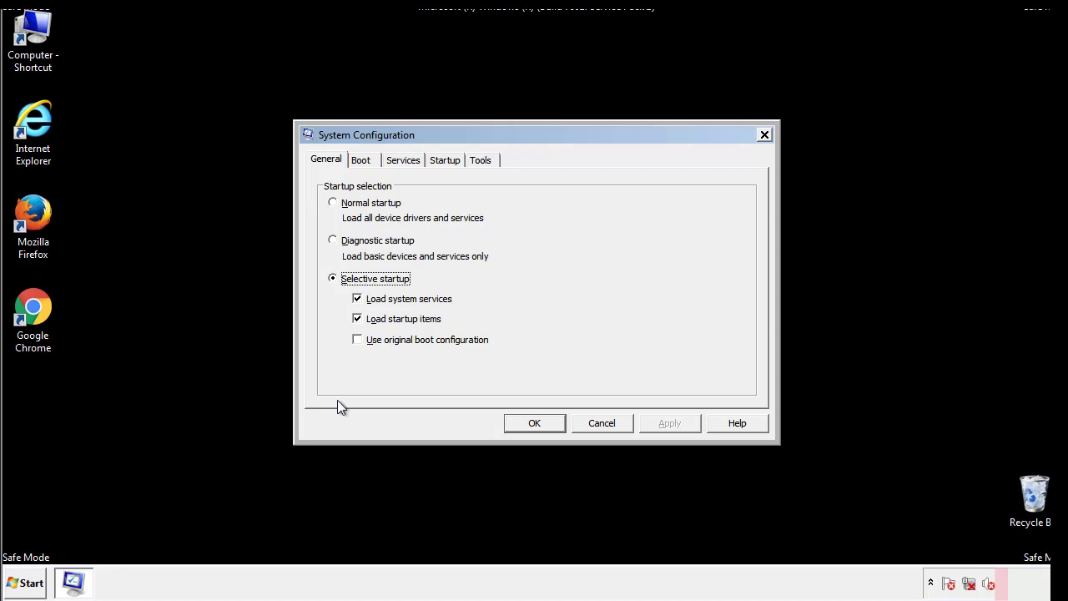
Disable Safe boot in the boot options, apply the change, and restart the computer
click(360, 160)
click(337, 322)
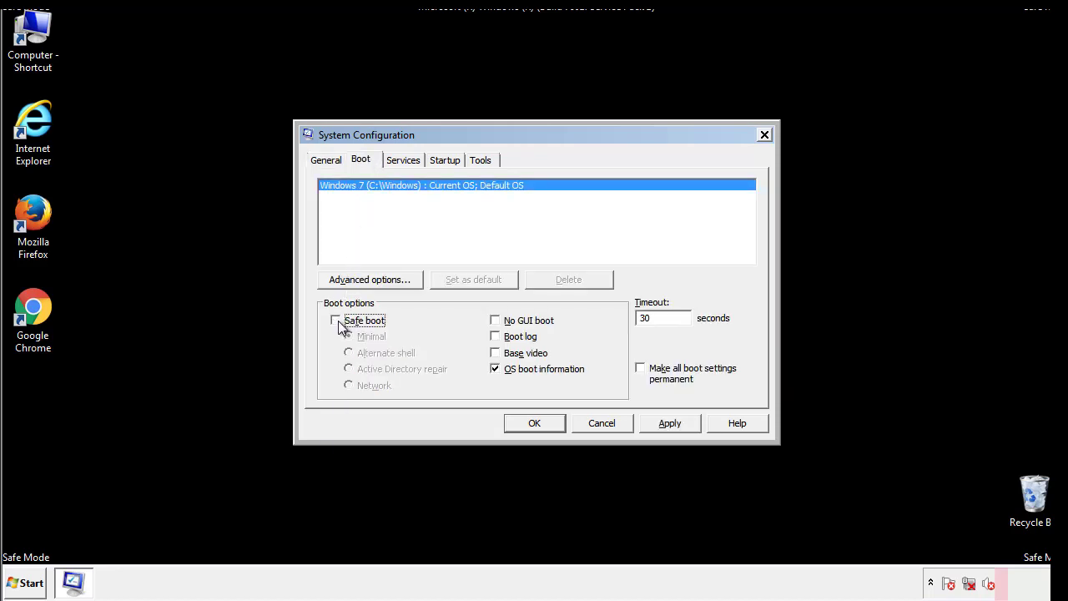
click(672, 424)
click(555, 423)
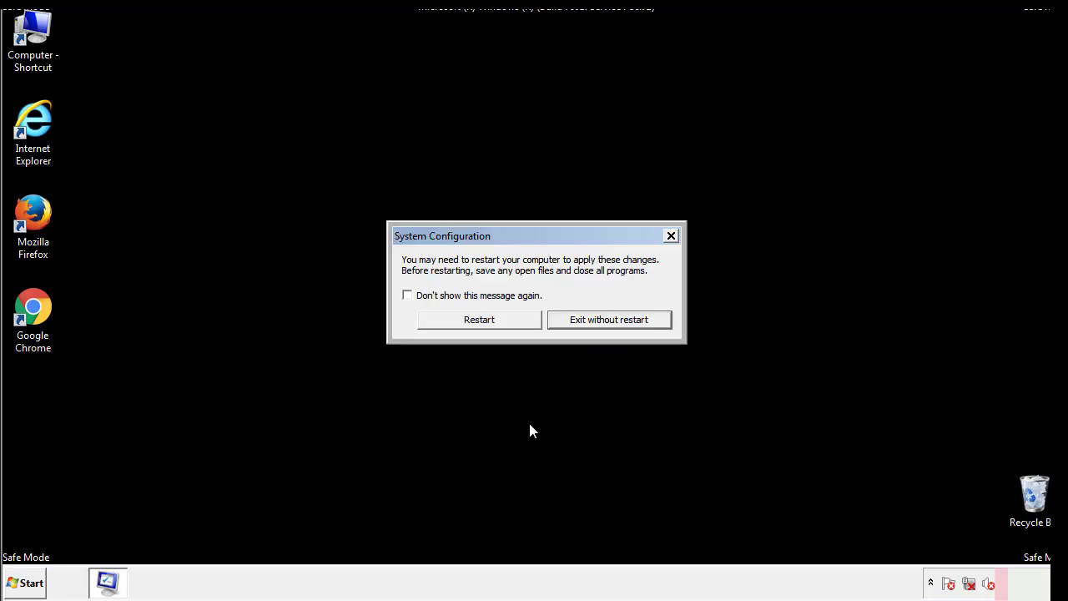
click(493, 325)
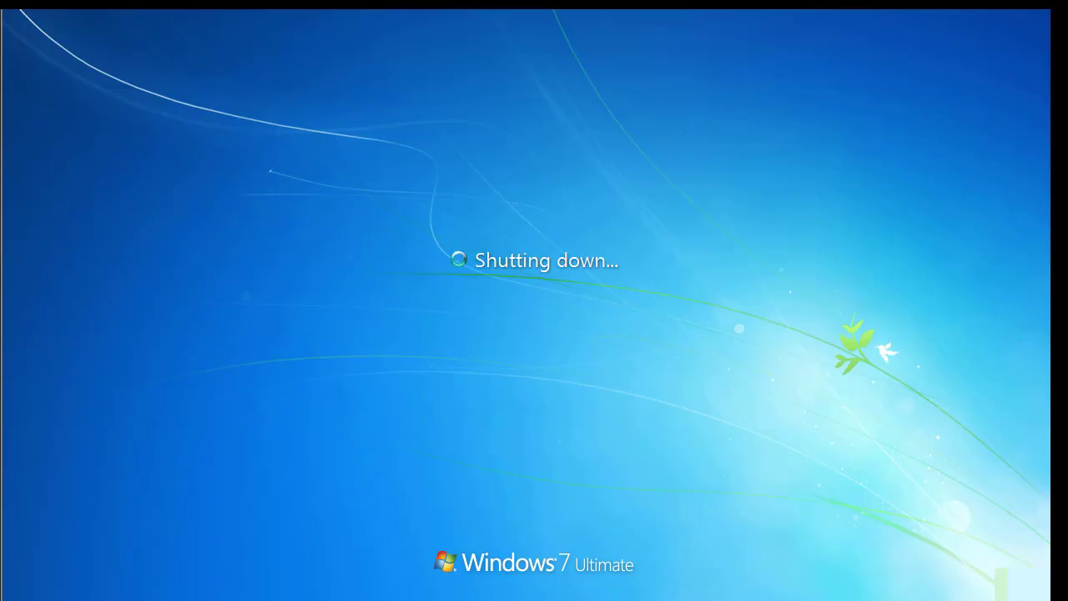